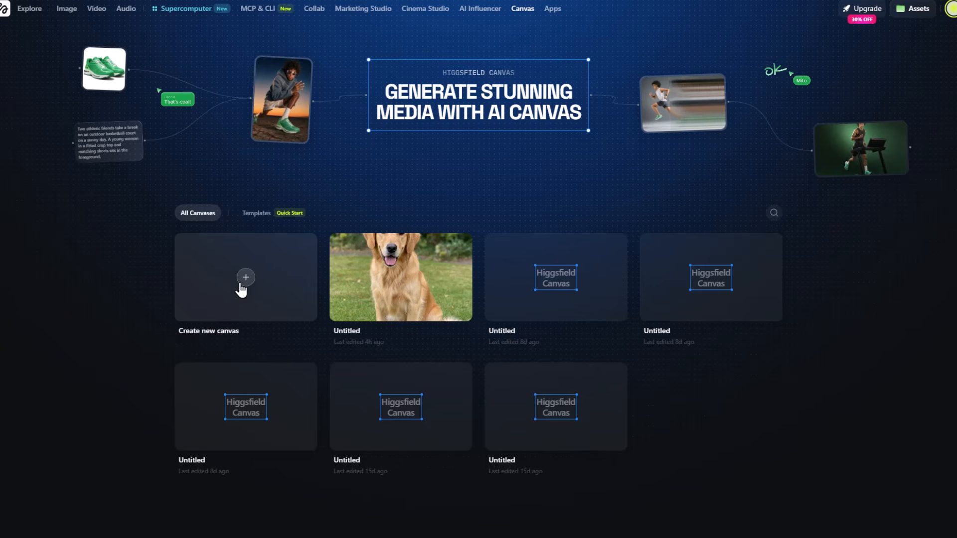
- Open the Long Video Example template and examine how its prompt, image and video nodes are connected
left_click(257, 214)
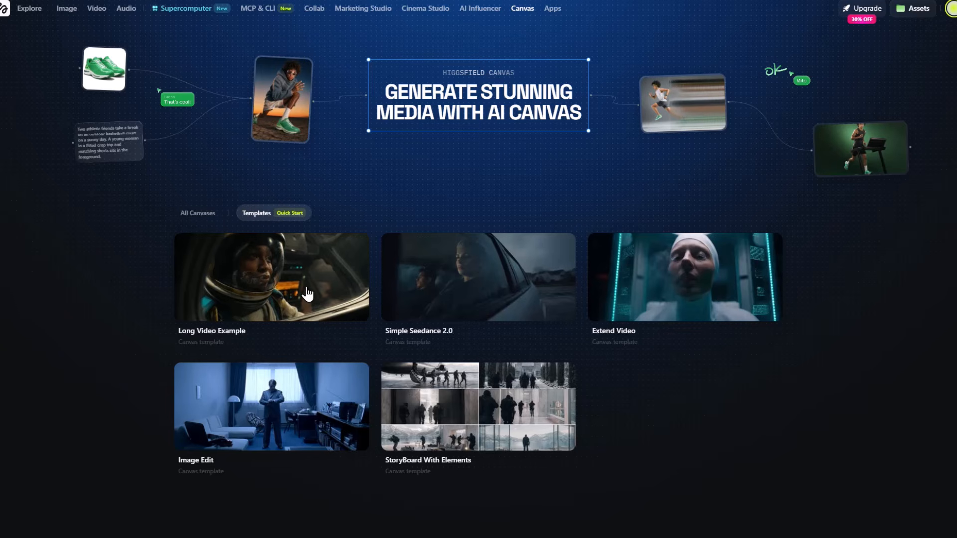
left_click(329, 292)
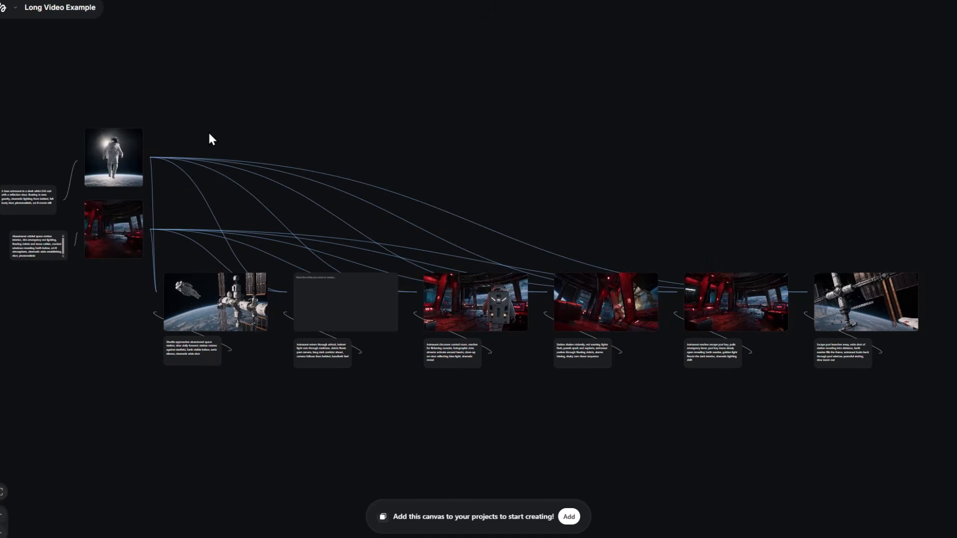
left_click_drag(208, 131, 236, 133)
scroll(349, 169, "up", 3)
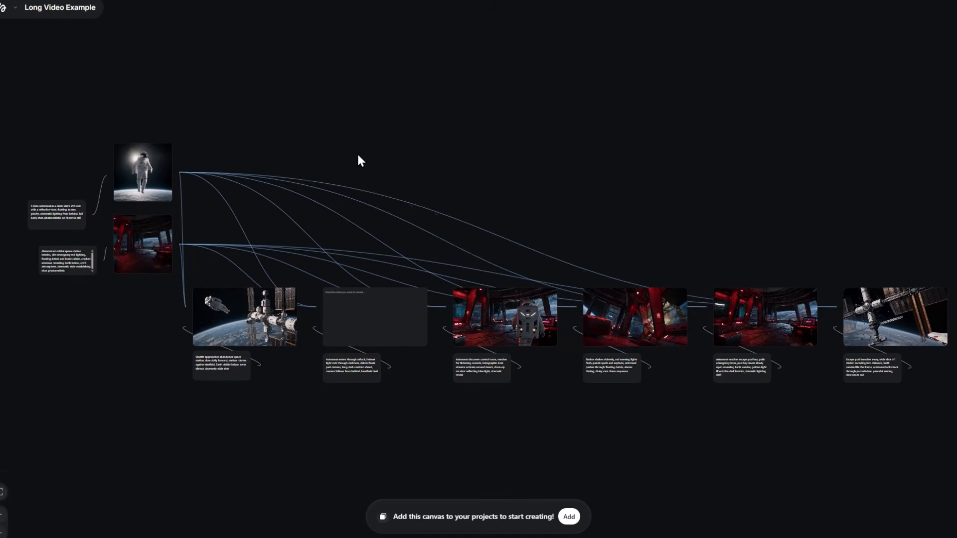
scroll(365, 175, "down", 3)
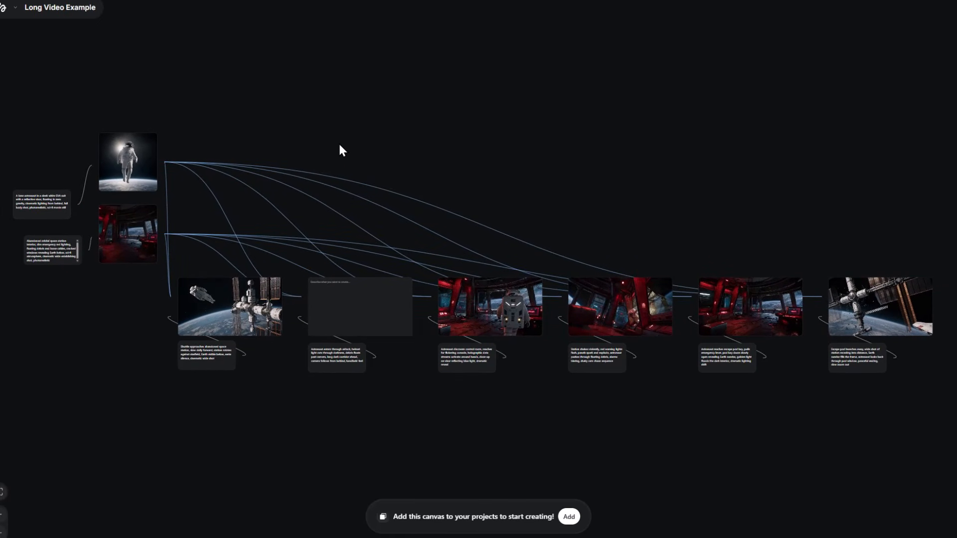
scroll(346, 154, "right", 5)
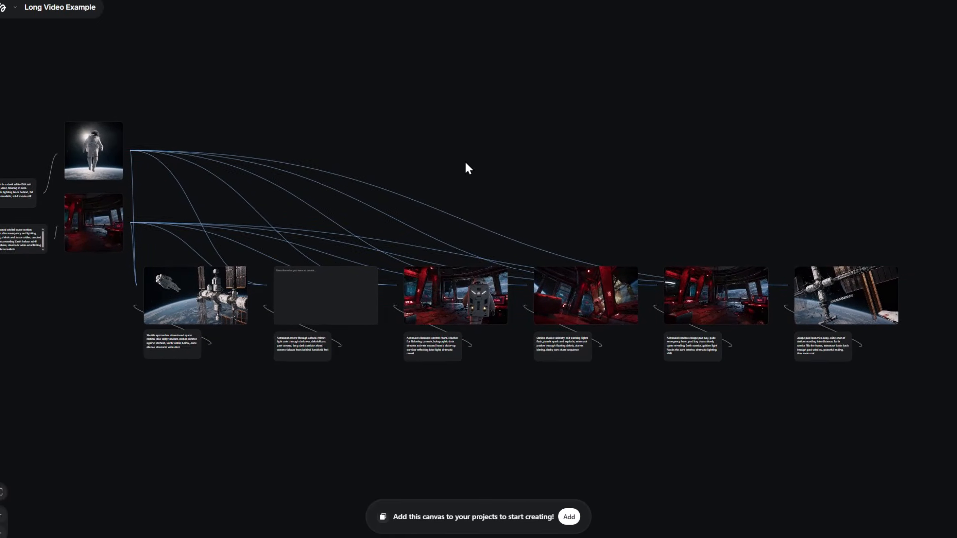
left_click_drag(390, 144, 466, 186)
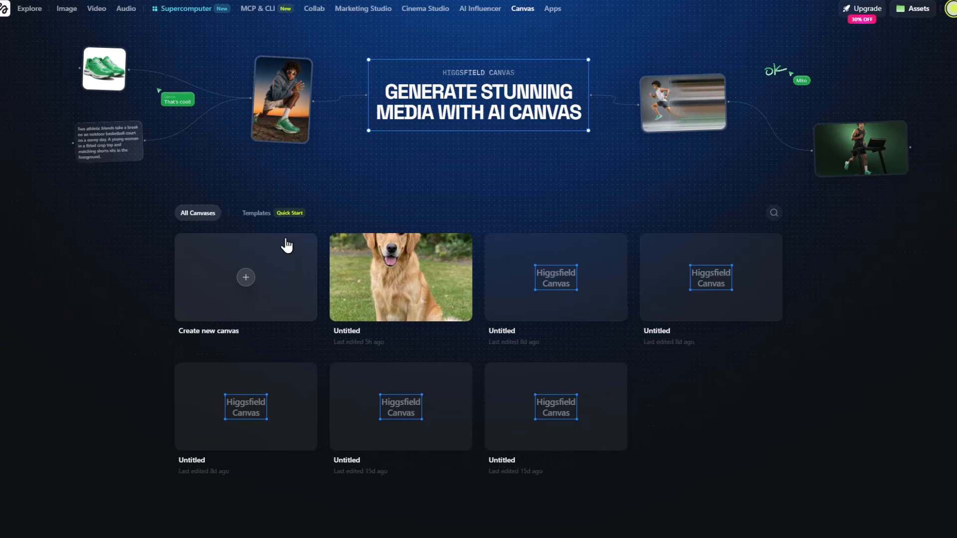
- Create a new blank canvas, dismiss the welcome overlay, and place a Prompt node slightly left of the canvas centre
left_click(296, 266)
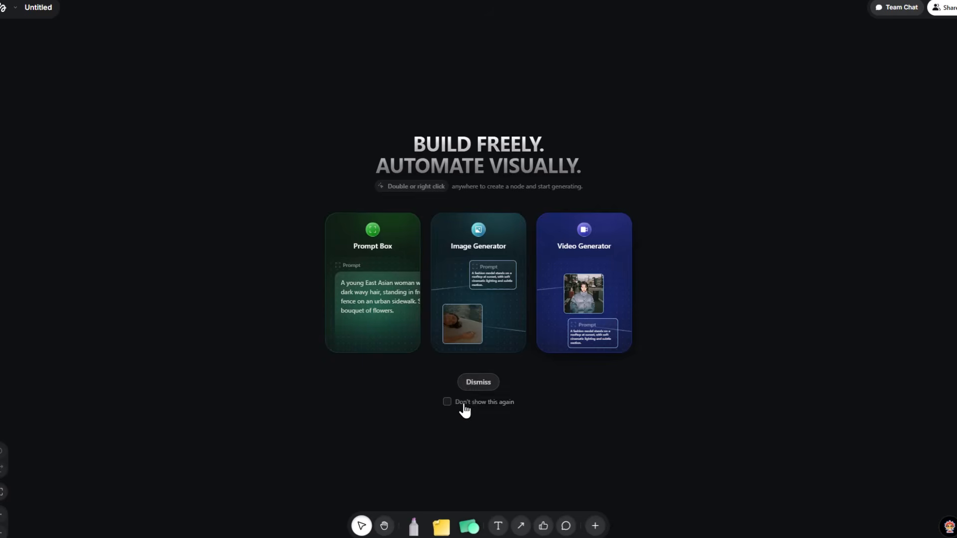
left_click(478, 381)
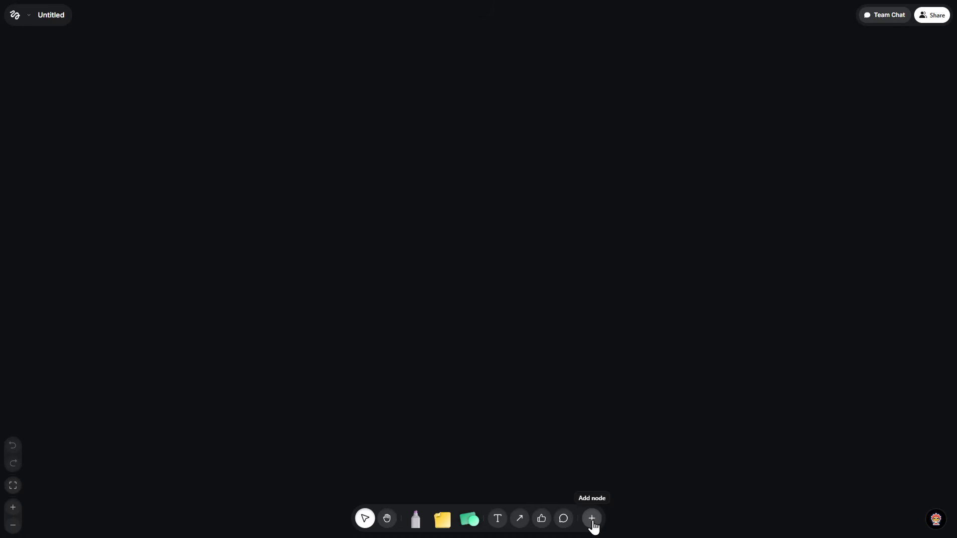
left_click(592, 520)
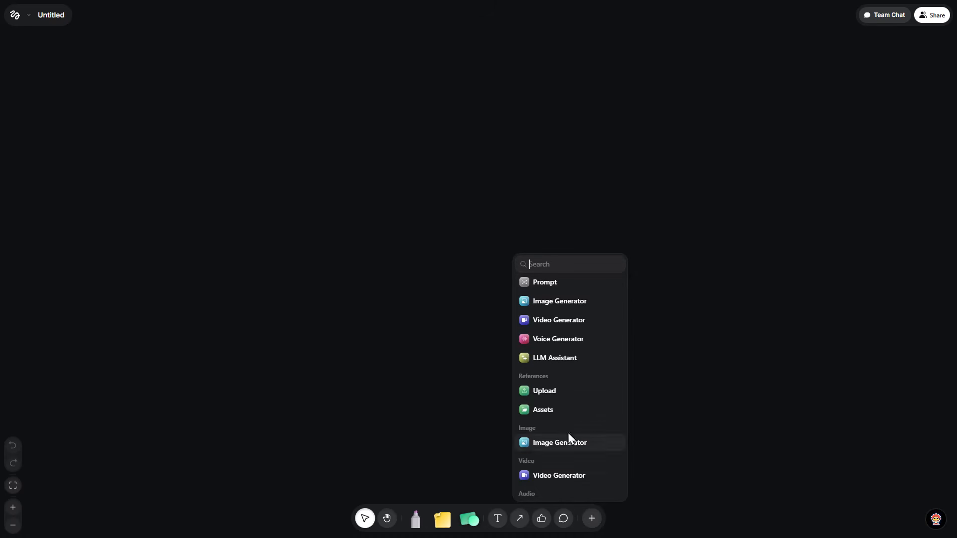
scroll(554, 359, "down", 2)
scroll(568, 304, "up", 3)
left_click(543, 284)
left_click_drag(501, 274, 388, 254)
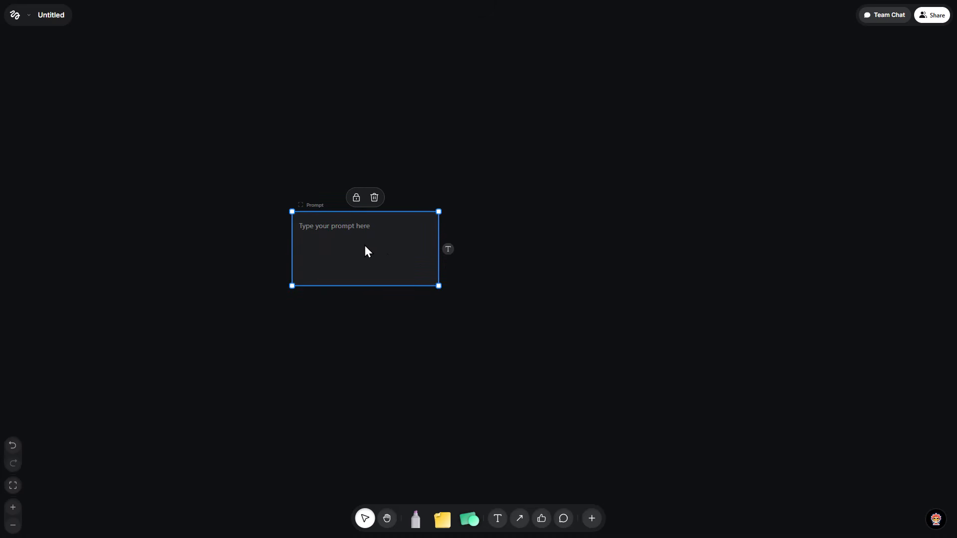
- Write "Hey I want you to create a cinematic image of a hyper realistic dog. Flying an airplane" in the Prompt node and reposition the node
left_click(354, 228)
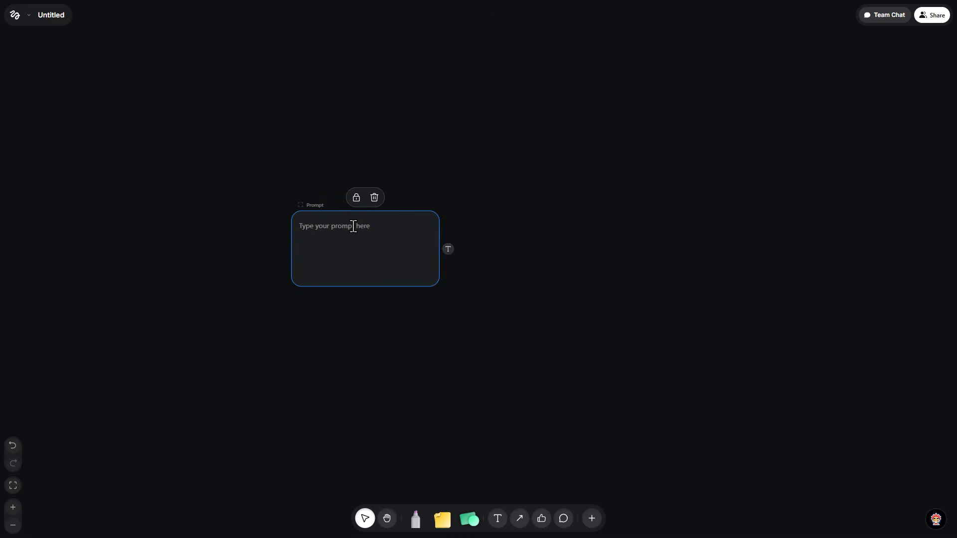
type("Hey I want you to create a cinematic image of a hyper realistic dog Flying an airplane")
left_click_drag(300, 237, 440, 246)
left_click(307, 238)
double_click(324, 236)
left_click(384, 257)
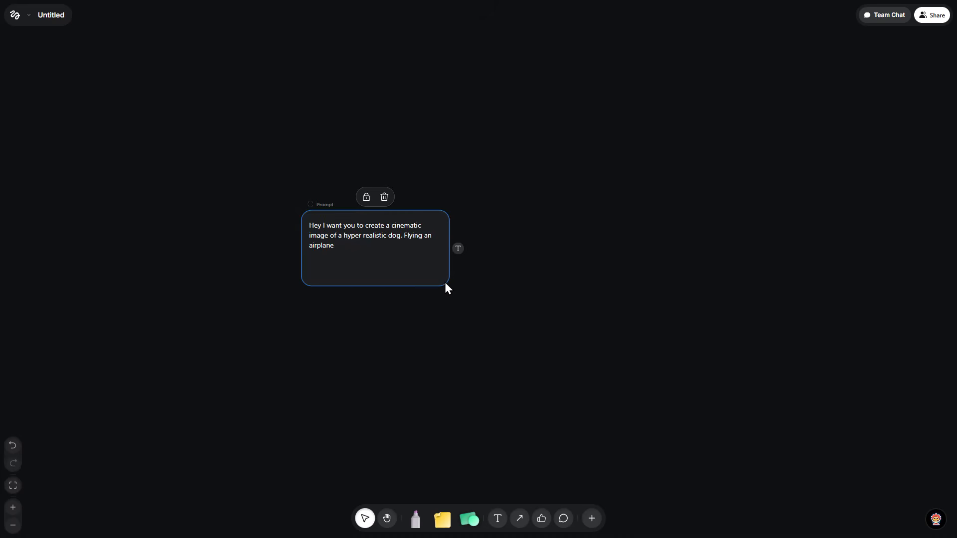
left_click(425, 271)
left_click_drag(425, 271, 412, 276)
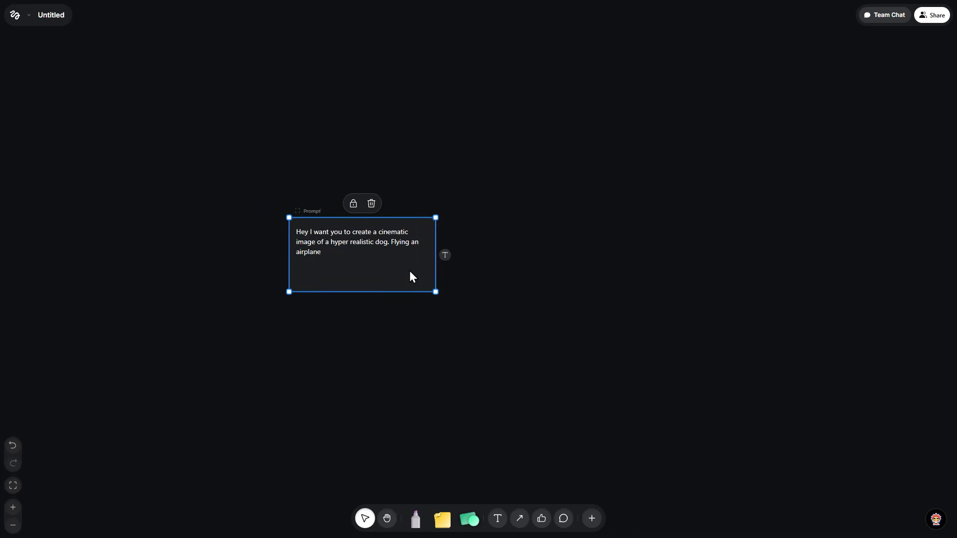
left_click(513, 277)
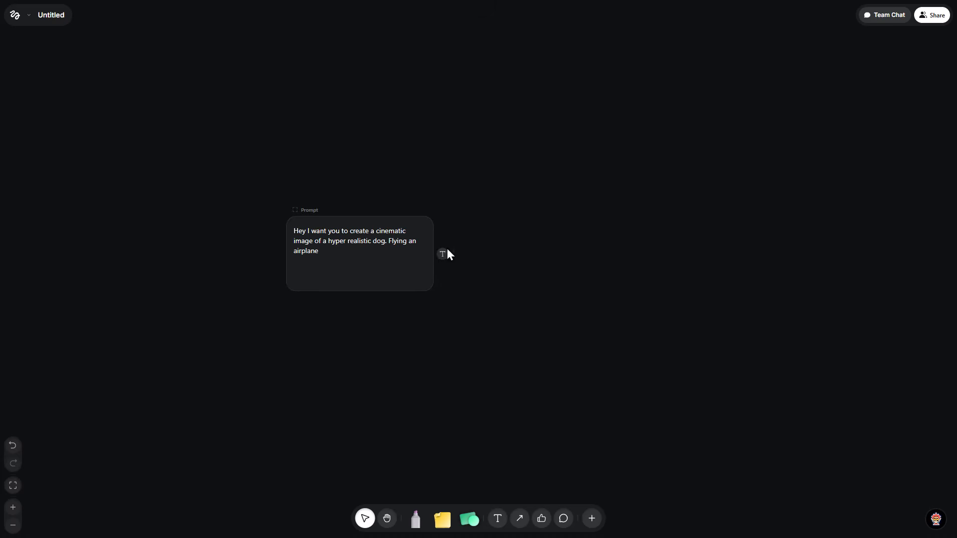
- Connect the Prompt node's text output to a new Image Generation node beside it
left_click_drag(442, 254, 566, 300)
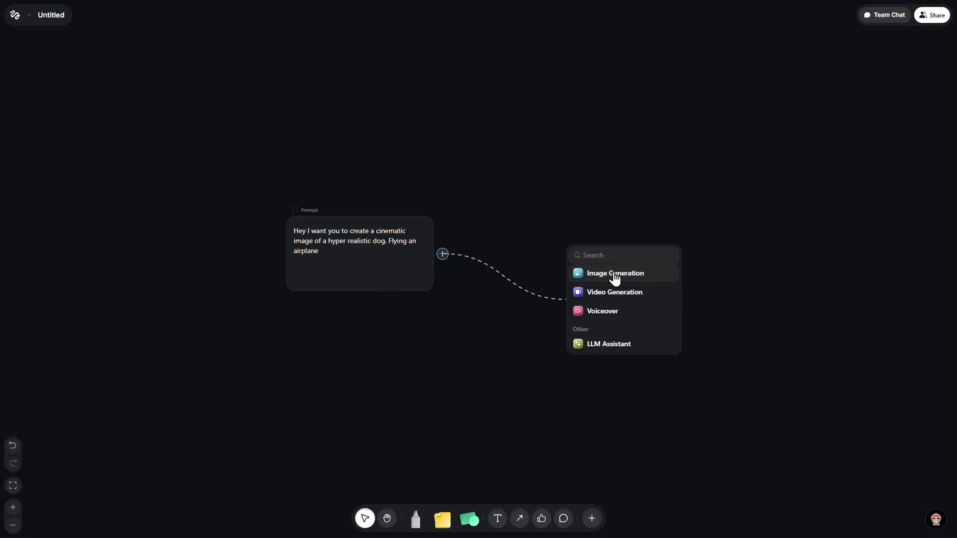
left_click(615, 274)
left_click(606, 208)
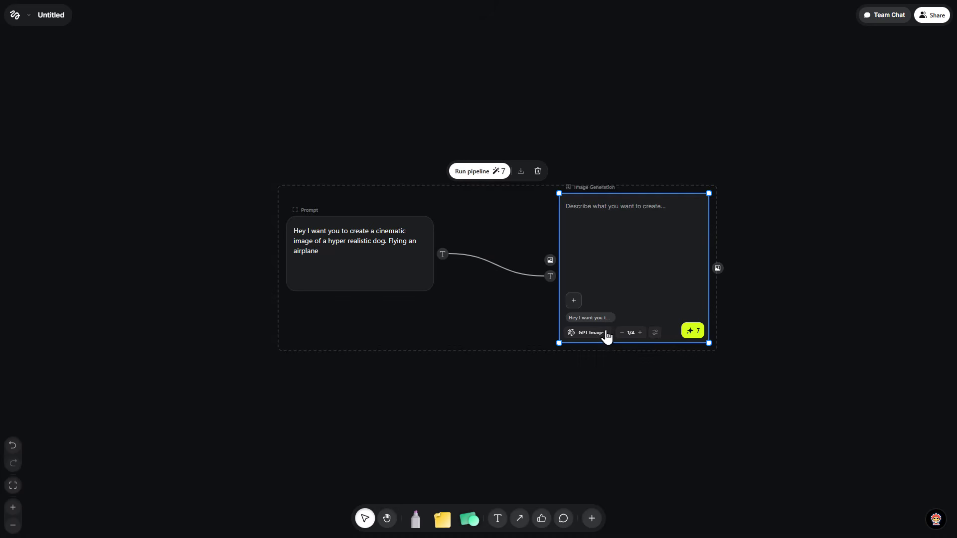
- Review the image models available for the Image Generation node, keeping GPT Image 2
left_click(594, 333)
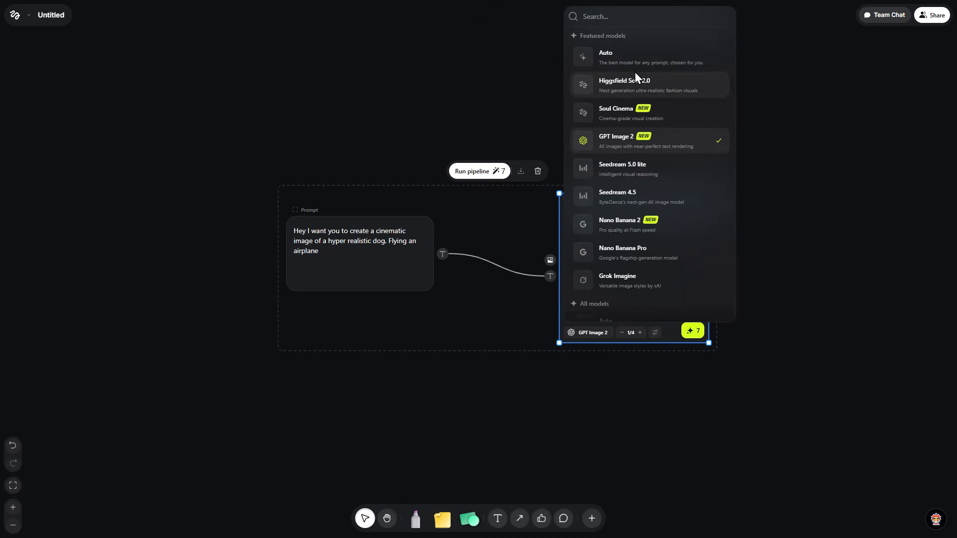
scroll(623, 134, "down", 4)
mouse_move(642, 164)
scroll(642, 164, "up", 4)
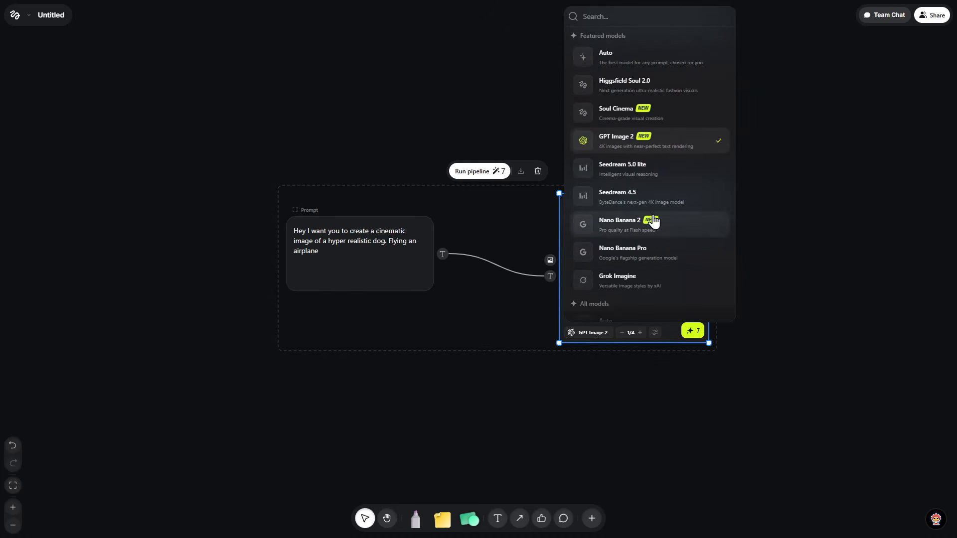
left_click(783, 267)
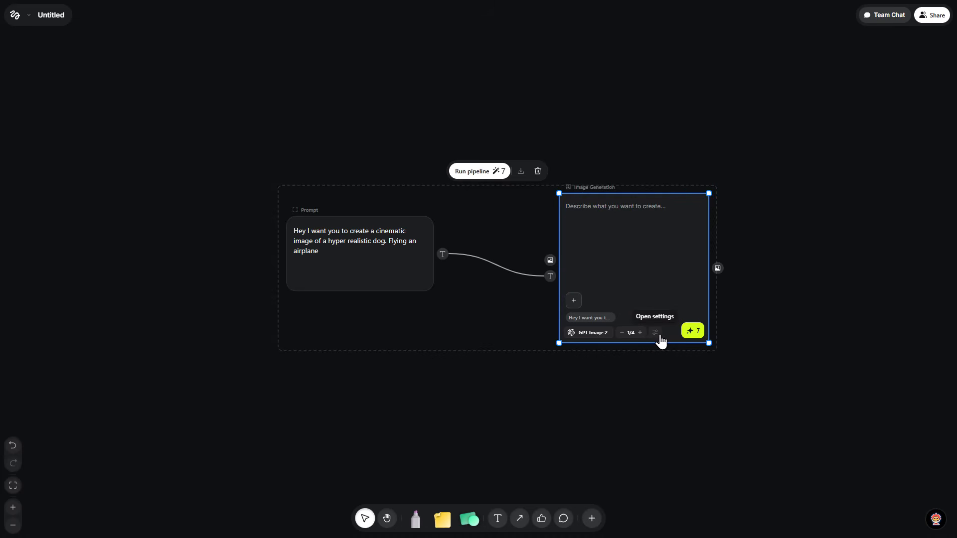
- Set the GPT Image 2 node's aspect ratio to 16:9
left_click(655, 335)
left_click(929, 172)
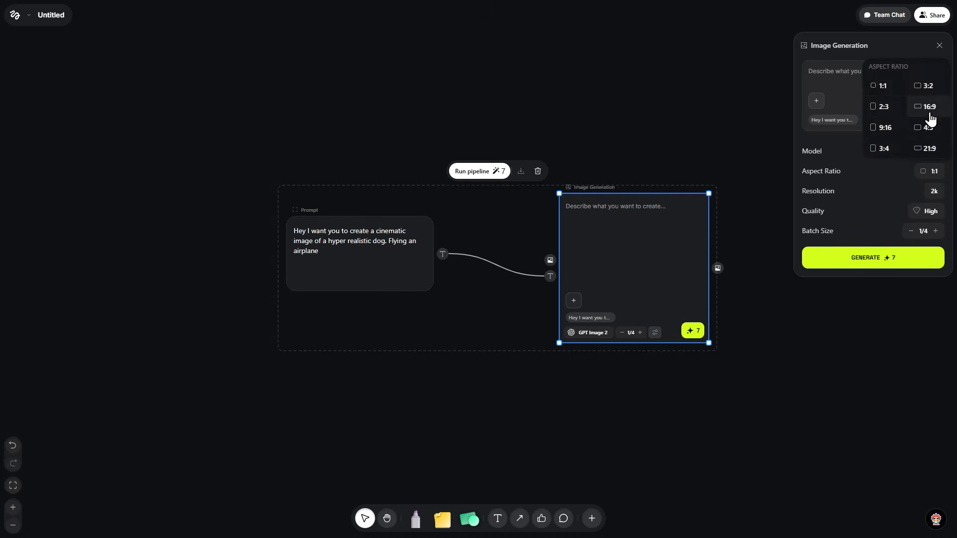
left_click(940, 115)
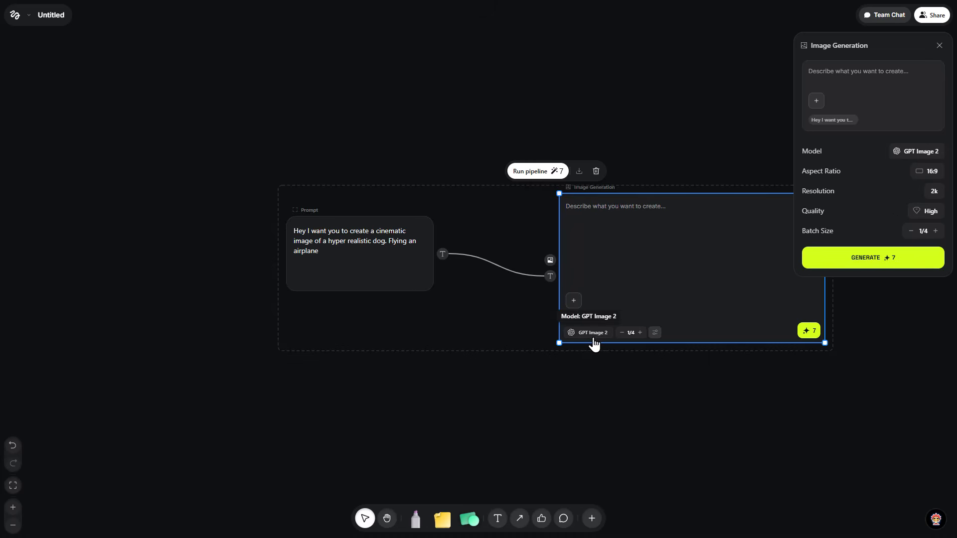
left_click(588, 381)
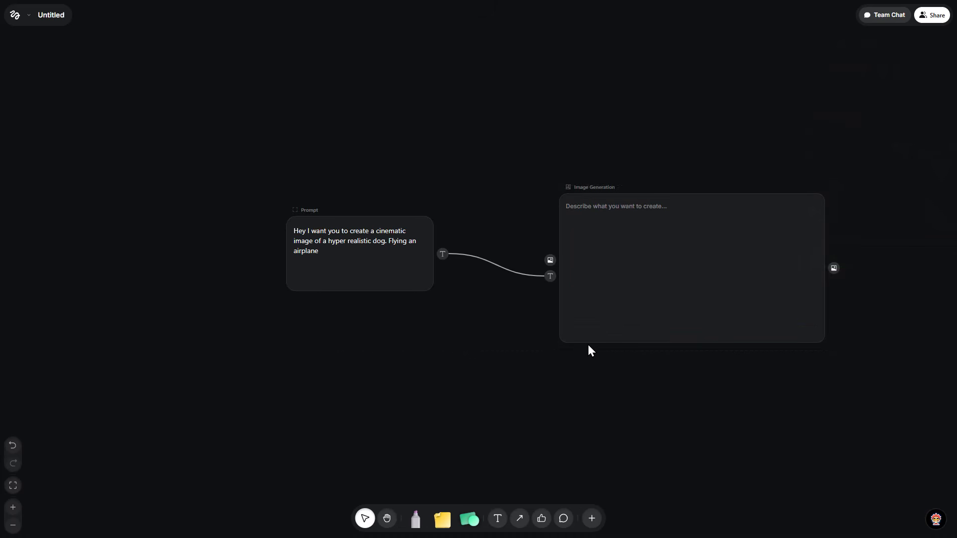
left_click(623, 304)
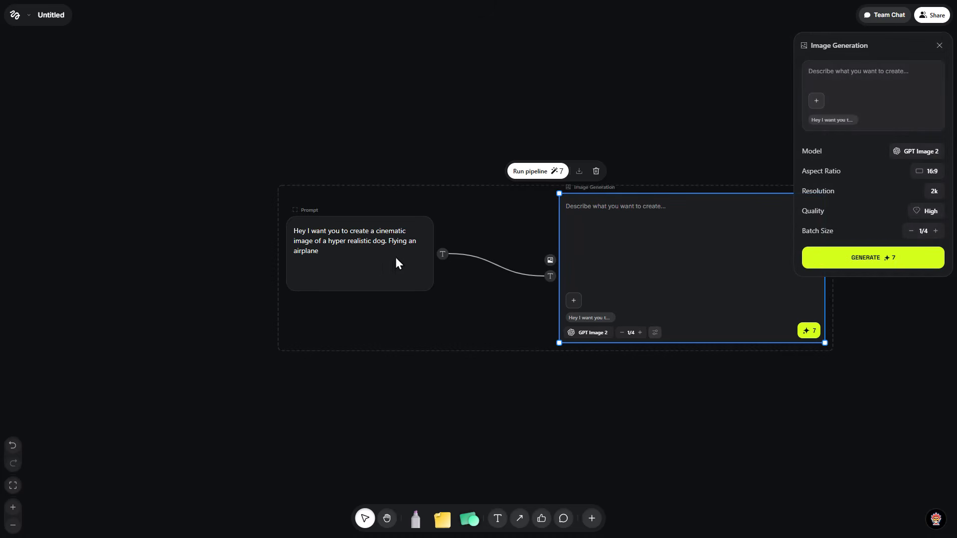
- Branch a second Image Generation node off the prompt, above the first one, and set its model to Nano Banana 2
left_click_drag(361, 280, 458, 149)
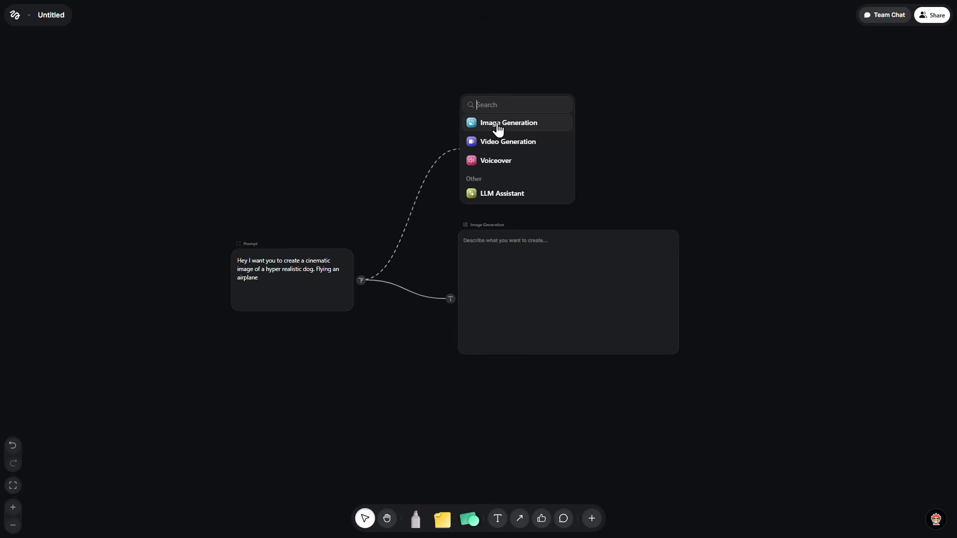
left_click(498, 125)
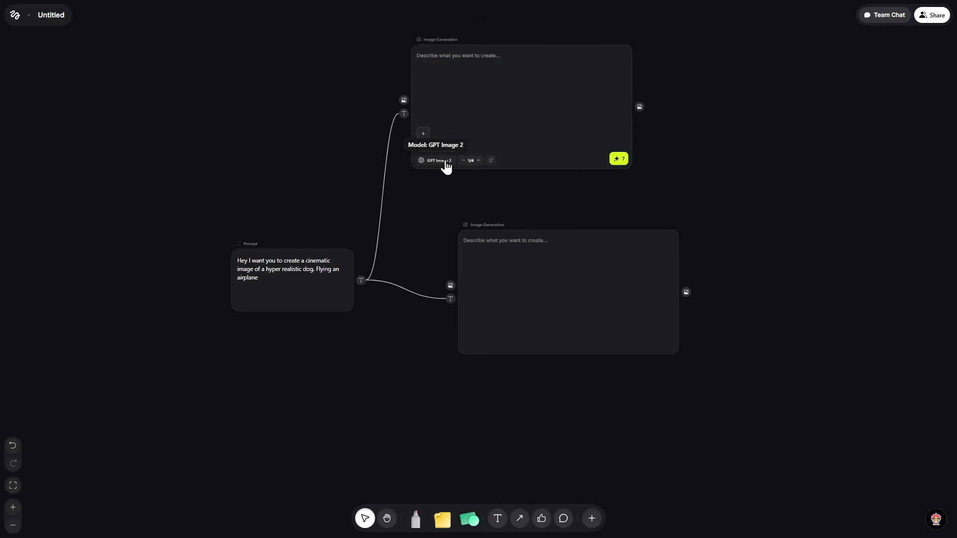
left_click(445, 165)
left_click(501, 396)
- Branch a third Image Generation node off the prompt, align it below the GPT Image 2 node, and set its model to Seedream 5.0 lite
left_click_drag(361, 280, 458, 401)
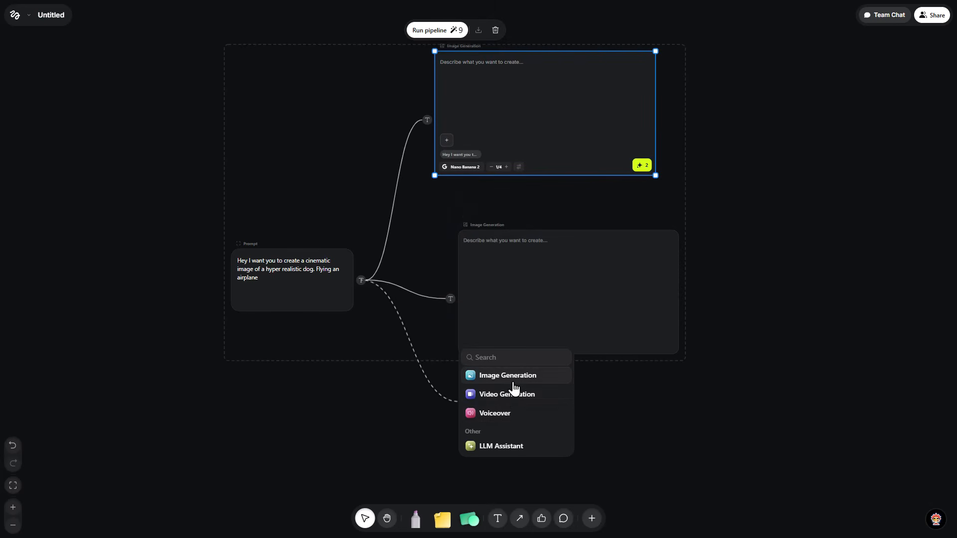
left_click(508, 375)
left_click_drag(489, 313, 525, 386)
left_click(485, 486)
left_click(593, 259)
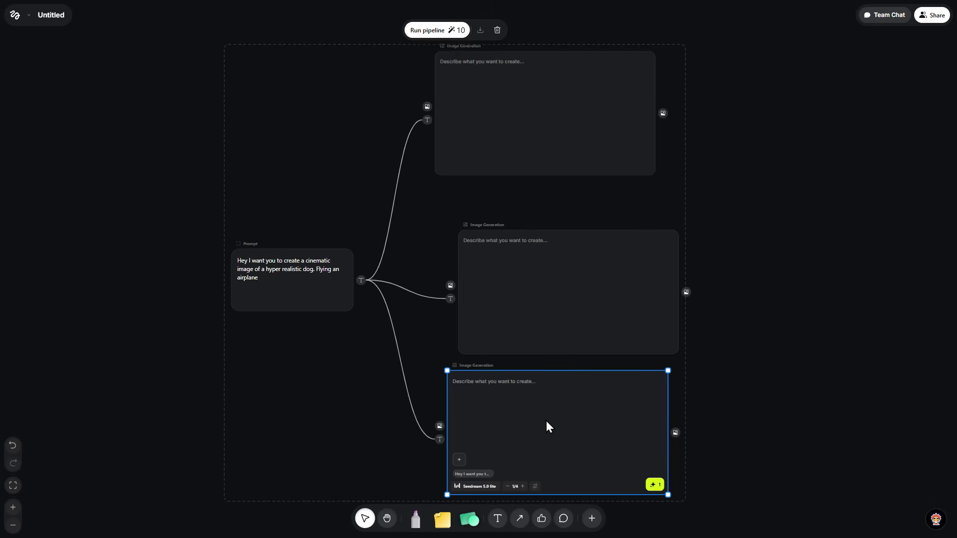
mouse_move(562, 391)
left_mouse_down()
mouse_move(596, 390)
mouse_move(573, 393)
left_mouse_up()
- Run the whole pipeline to generate the dog pilot image with all three models
left_click(431, 31)
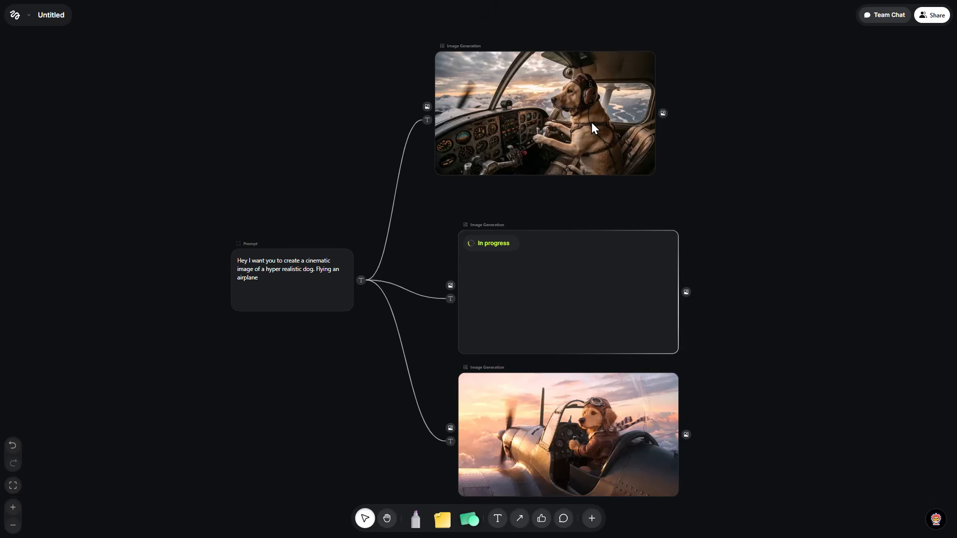
left_click_drag(290, 68, 449, 162)
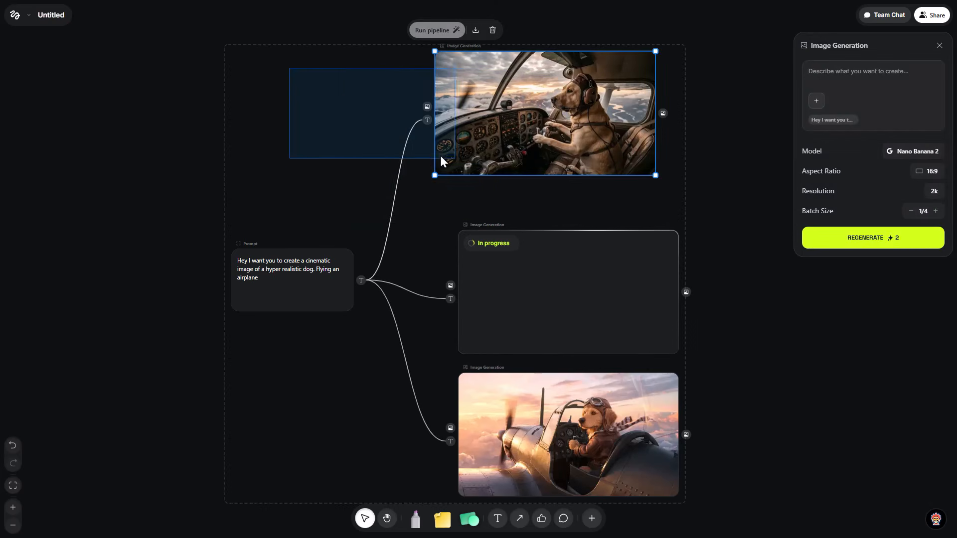
left_click(387, 139)
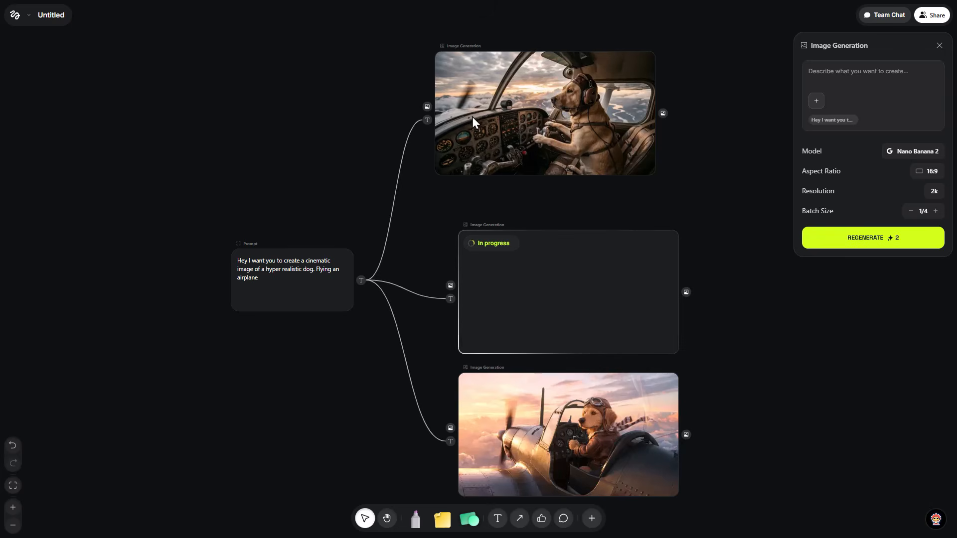
key("Escape")
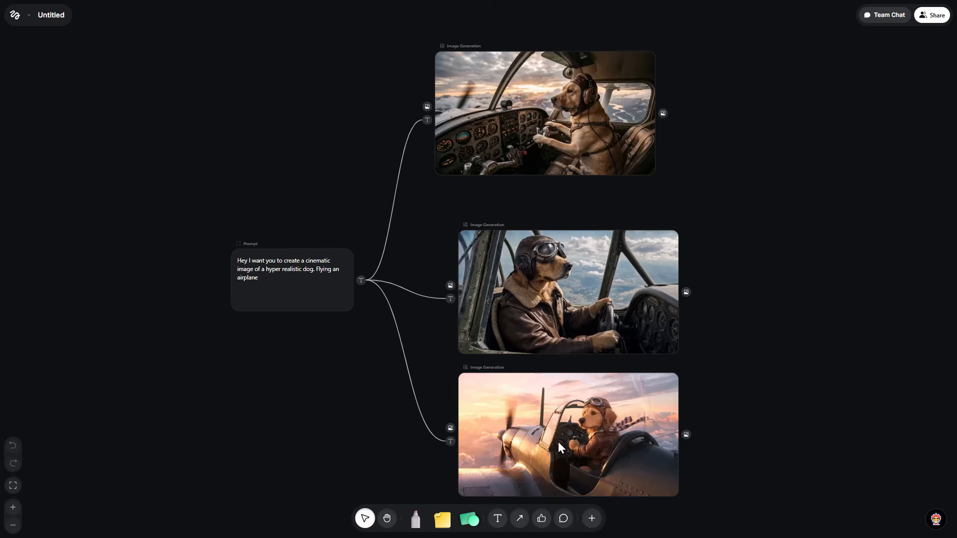
- Connect the Seedream image of the dog in the open cockpit to a new Video Generation node and set its model to Kling 3.0
left_click_drag(513, 413, 664, 379)
left_click(720, 381)
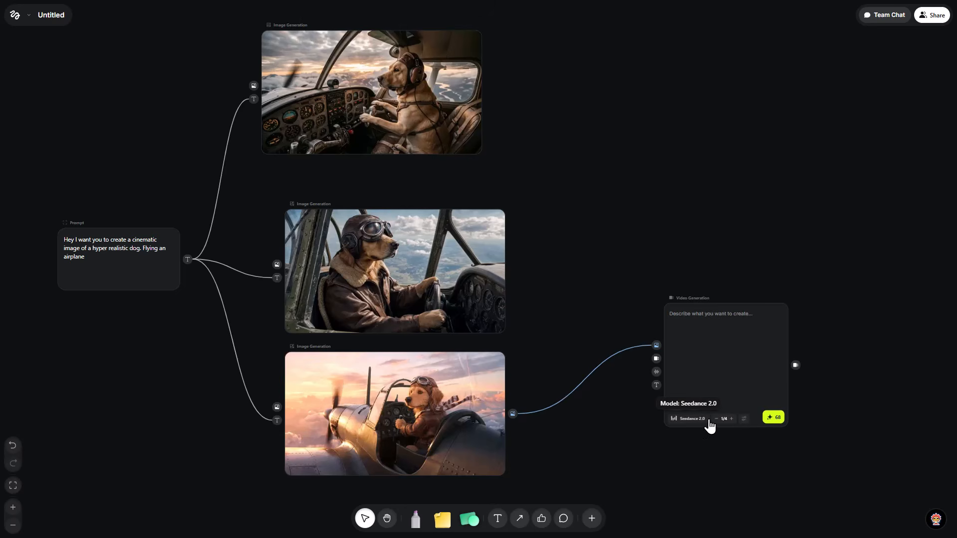
left_click(744, 420)
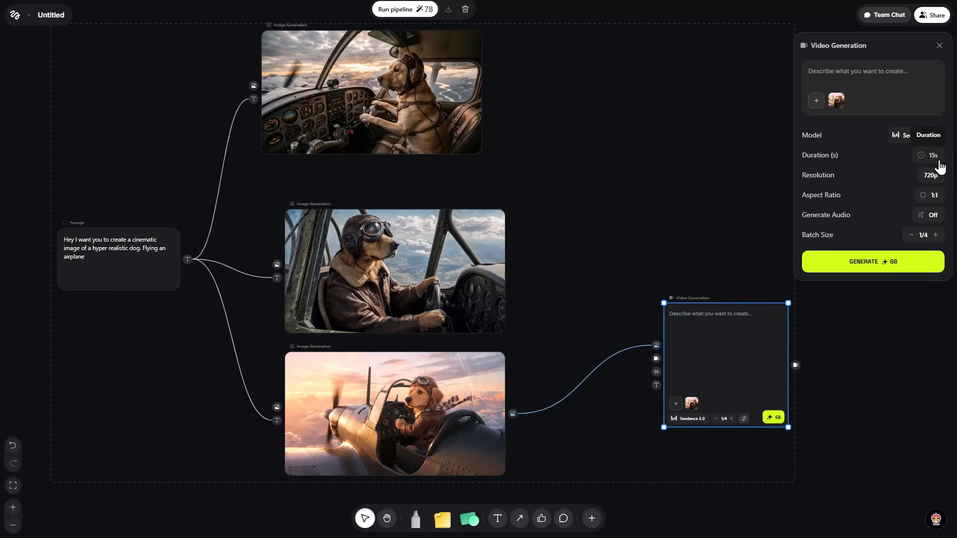
left_click(916, 135)
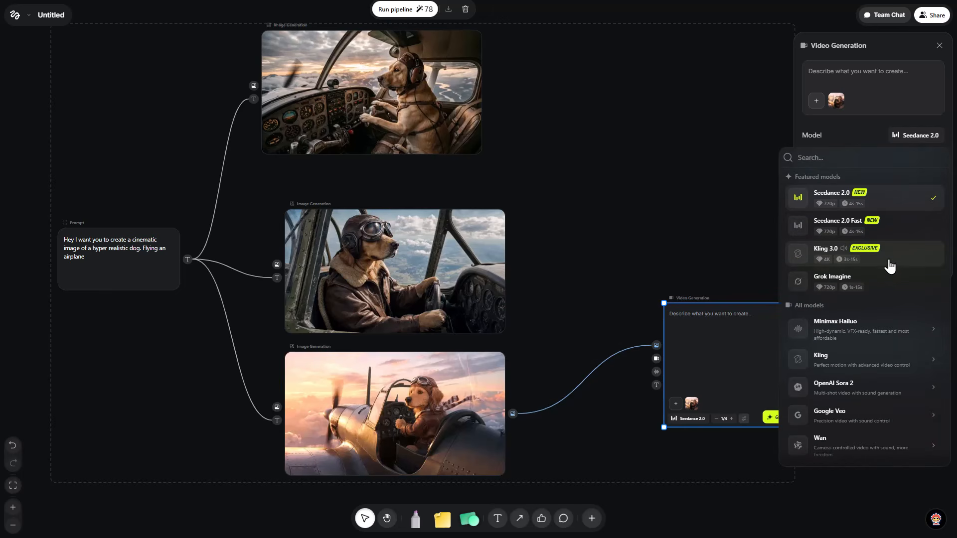
left_click(832, 257)
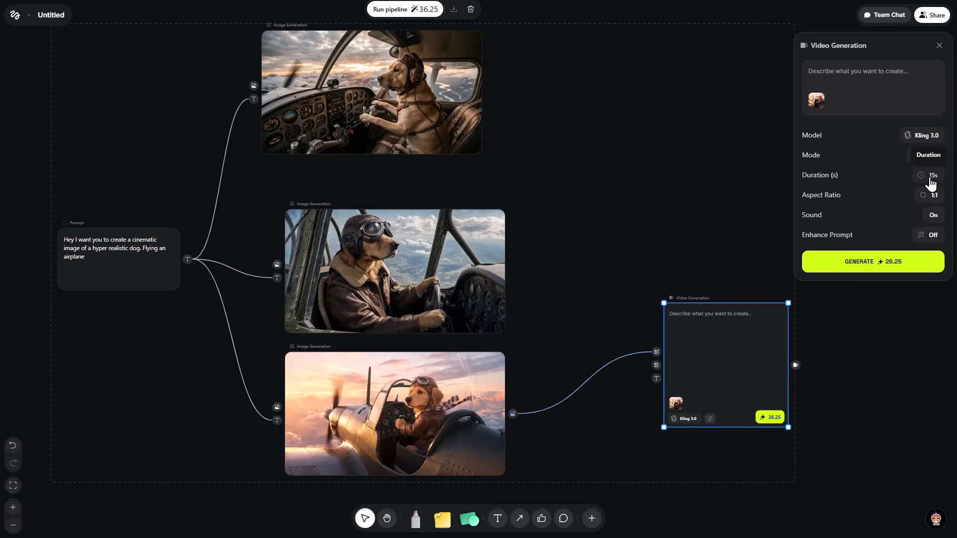
- Shorten the Kling 3.0 video's duration and set its aspect ratio to 16:9
left_click(930, 178)
left_click_drag(946, 146, 811, 145)
left_click(929, 195)
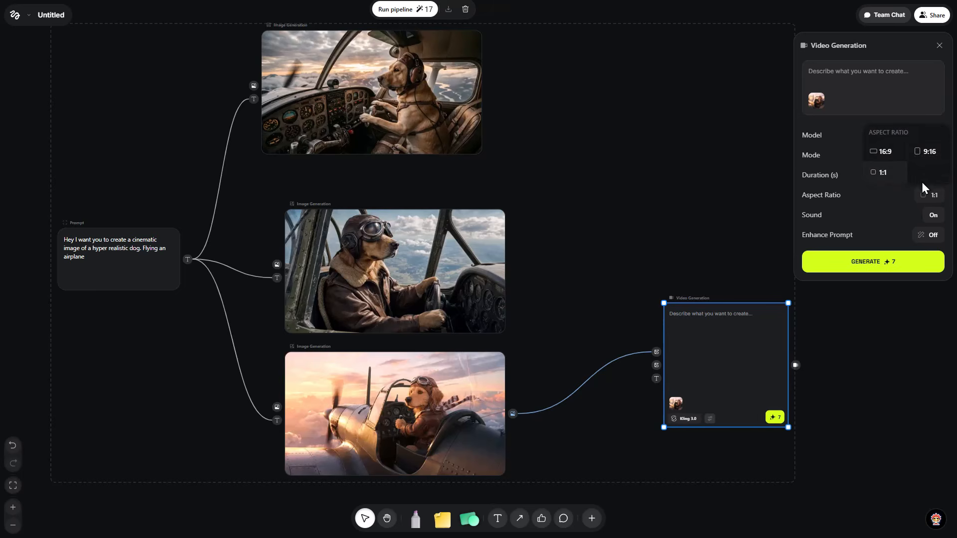
left_click(882, 152)
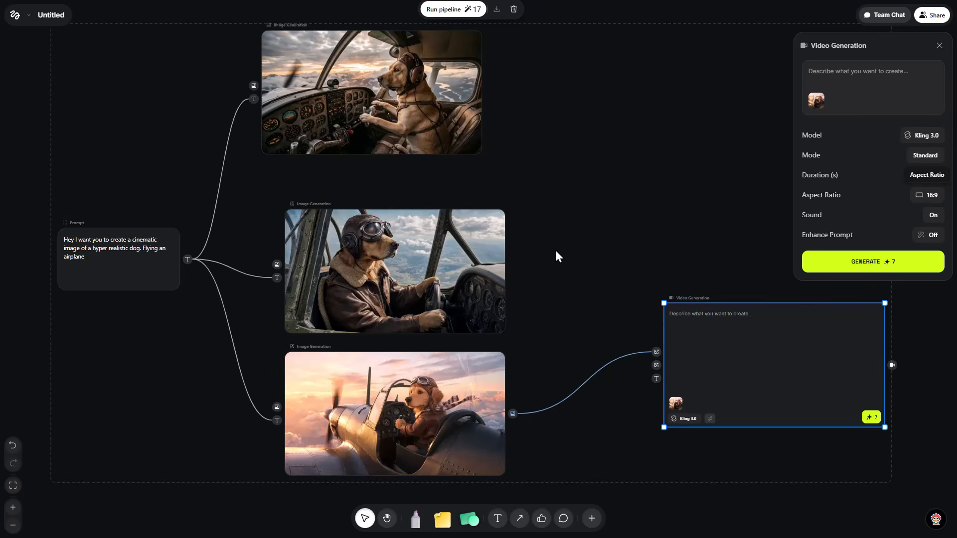
- Duplicate the Video Generation node and place the copy directly above the original
right_click(749, 355)
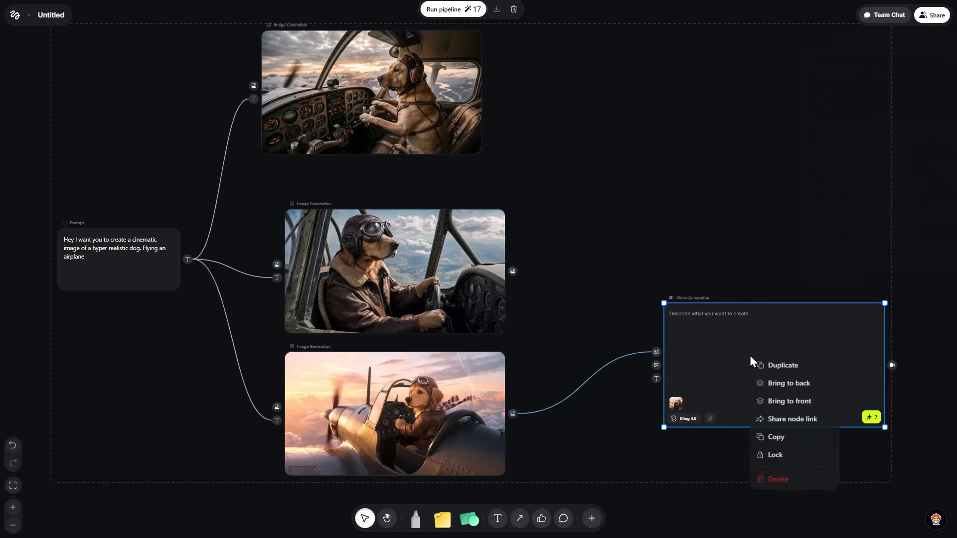
right_click(759, 337)
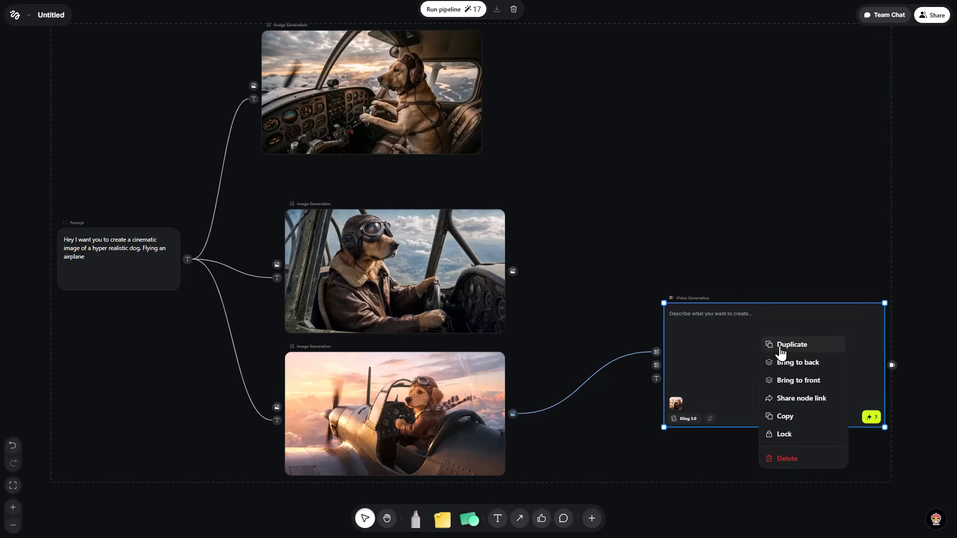
left_click(781, 351)
left_click_drag(779, 369, 756, 198)
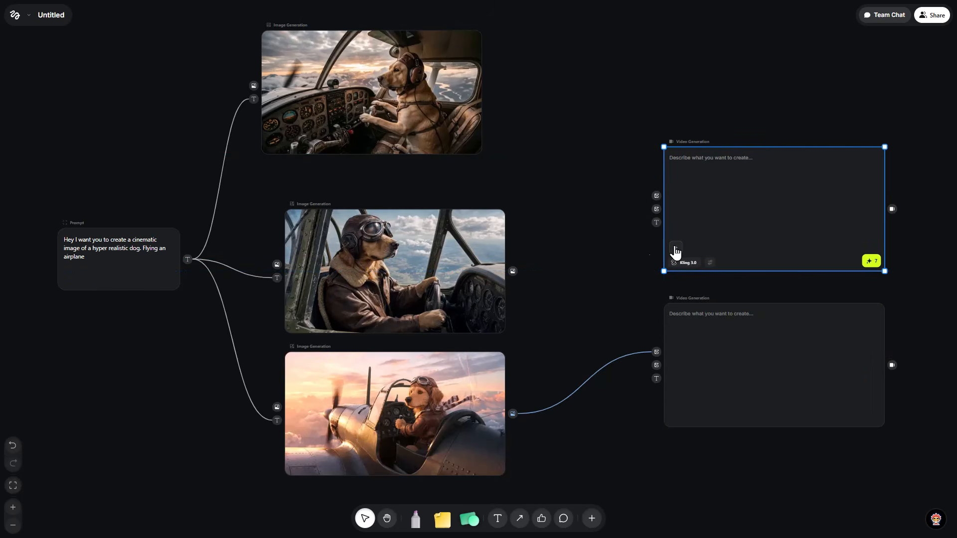
- Connect the middle cockpit image to the duplicated video node as its start frame and set the node's model to Seedance 2.0 Fast
left_click_drag(513, 271, 656, 196)
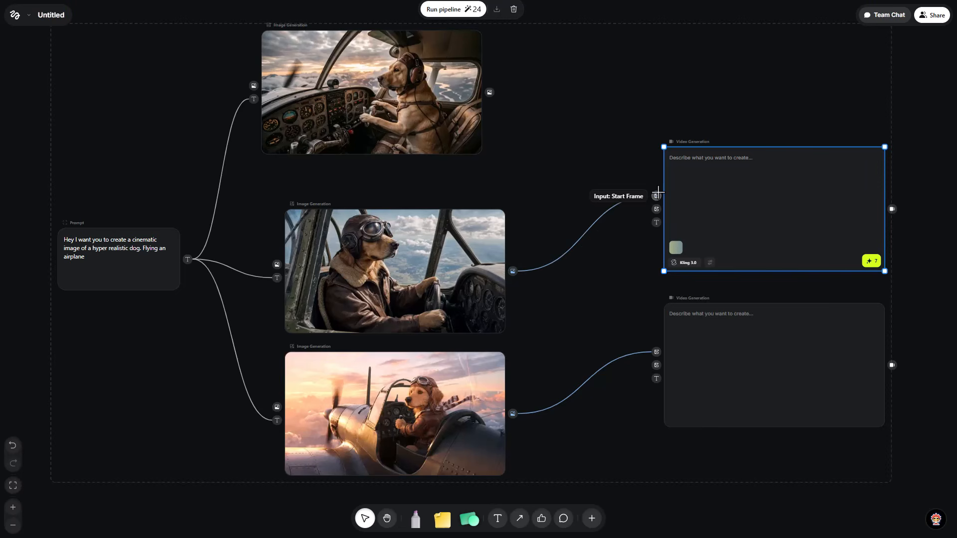
left_click(686, 262)
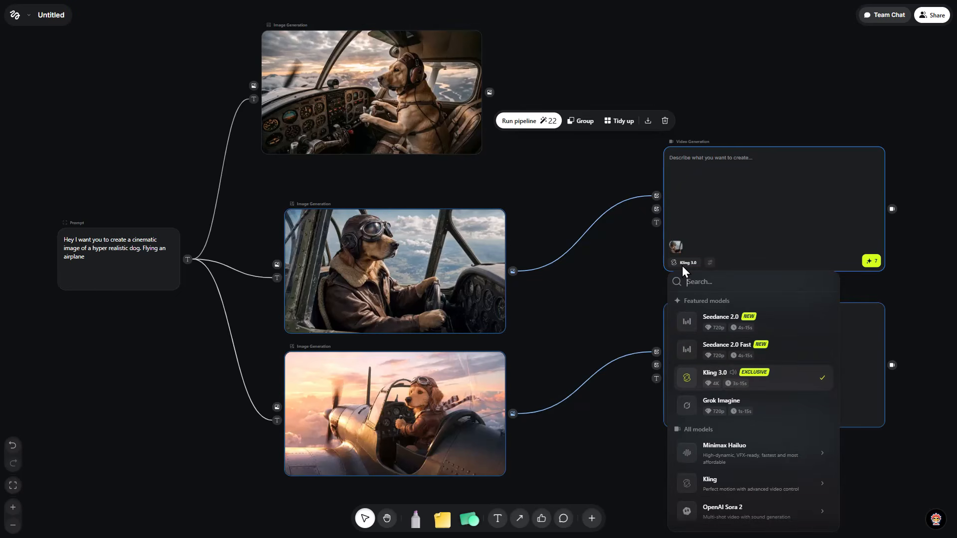
left_click(750, 349)
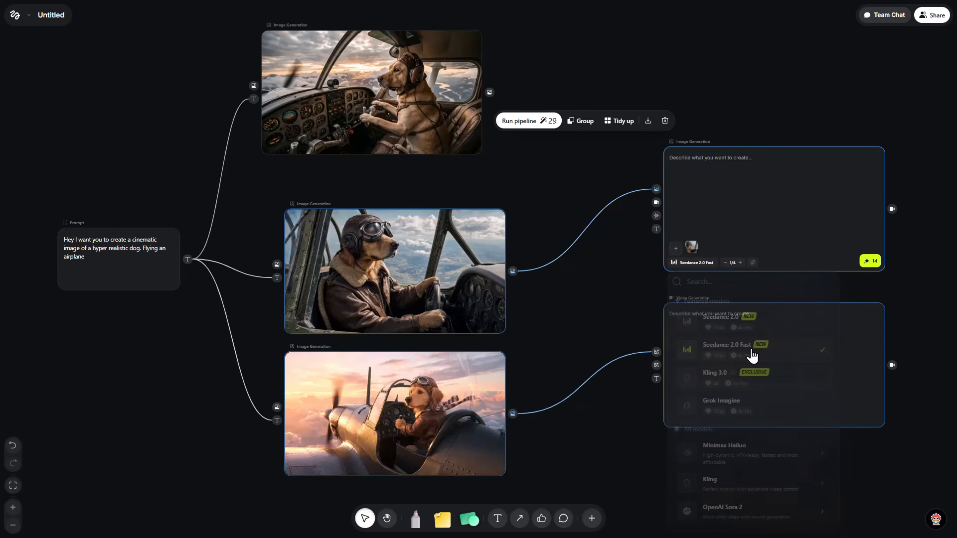
left_click(591, 279)
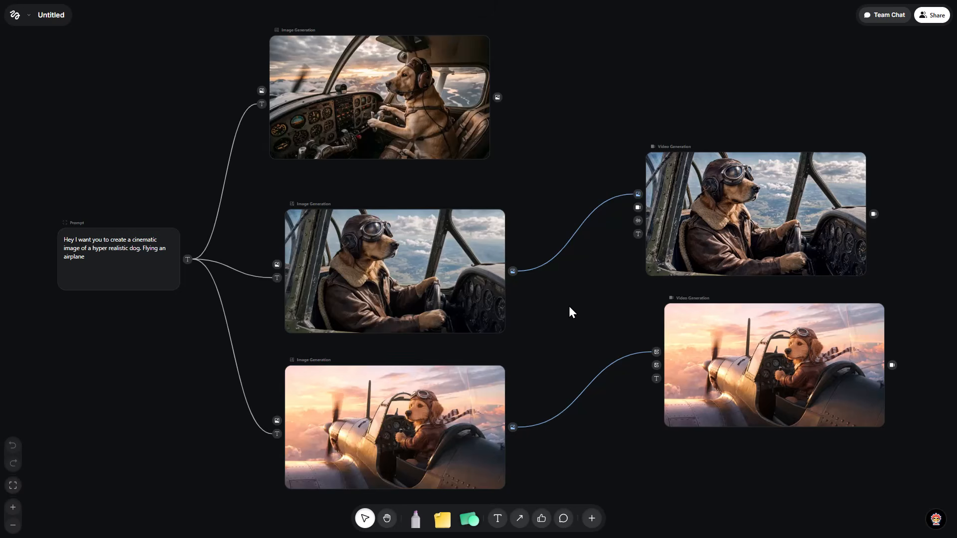
- Examine which node types can be attached to the output of the open-cockpit video
right_click(720, 288)
left_click(522, 354)
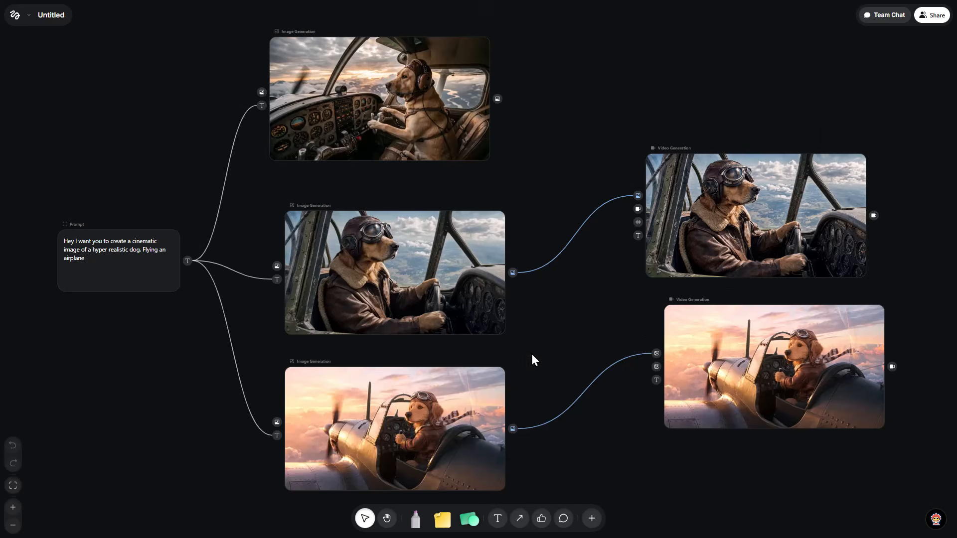
scroll(536, 348, "right", 4)
scroll(536, 348, "right", 4)
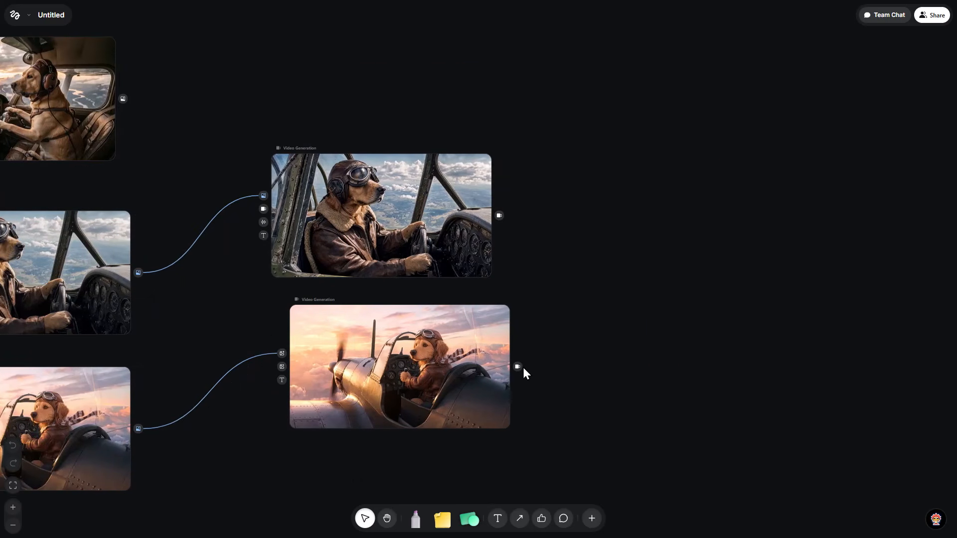
left_click_drag(518, 367, 603, 201)
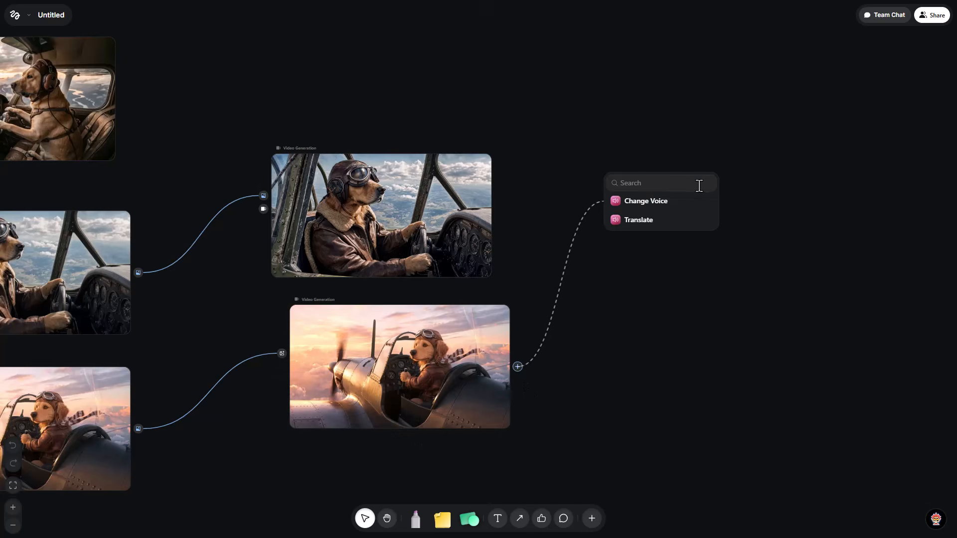
left_click(579, 285)
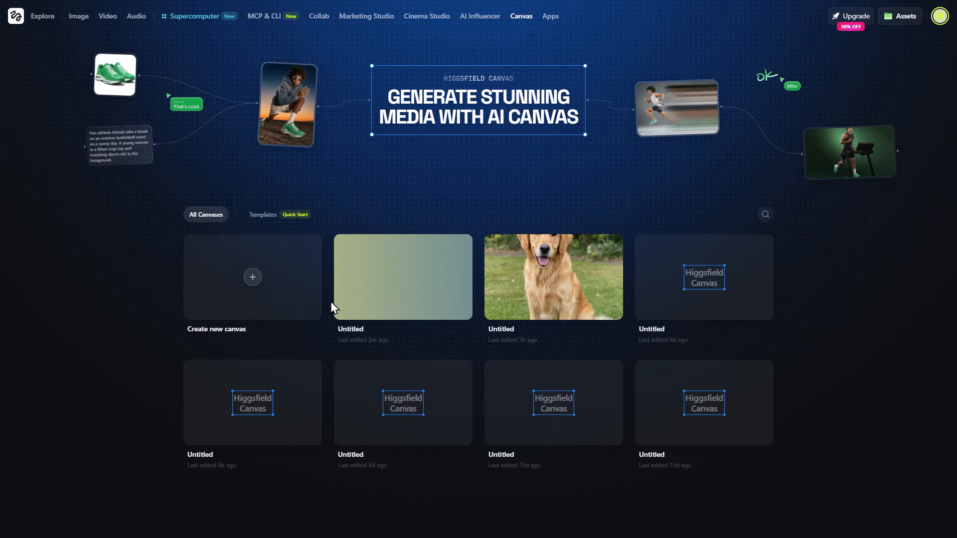
- Create a new blank canvas and upload the sneaker picture "ChatGPT Image May 18, 2026, 03_35_47 PM" to it
left_click(299, 298)
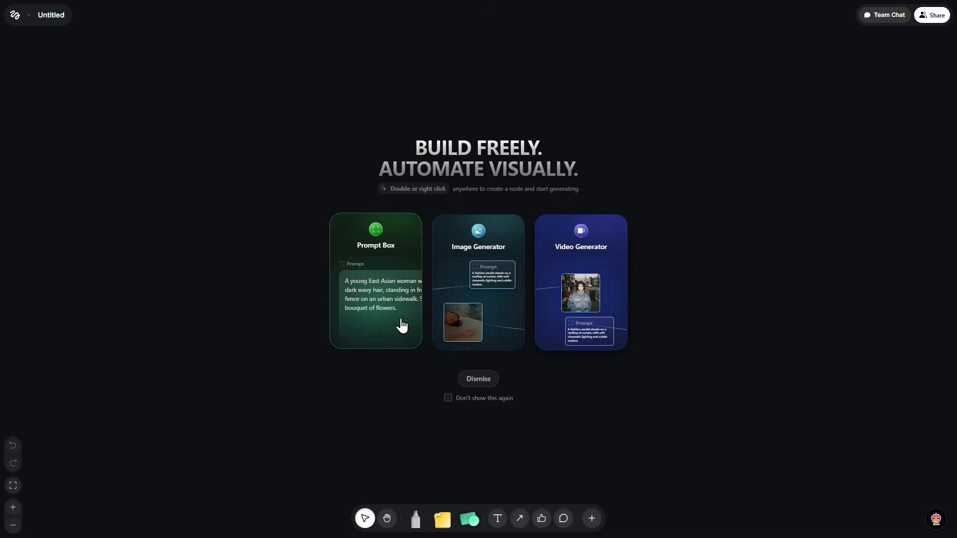
left_click(480, 383)
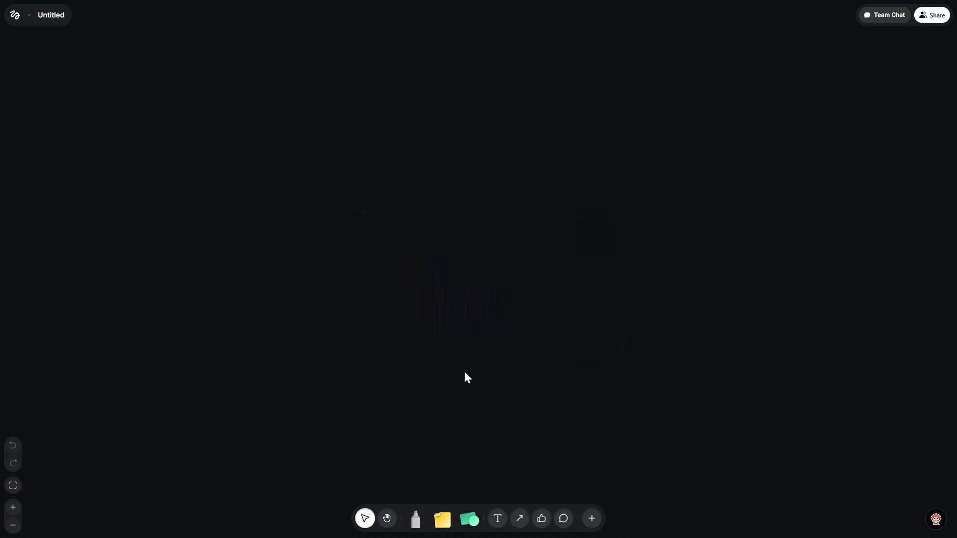
left_click(592, 519)
scroll(544, 354, "down", 1)
scroll(558, 349, "up", 1)
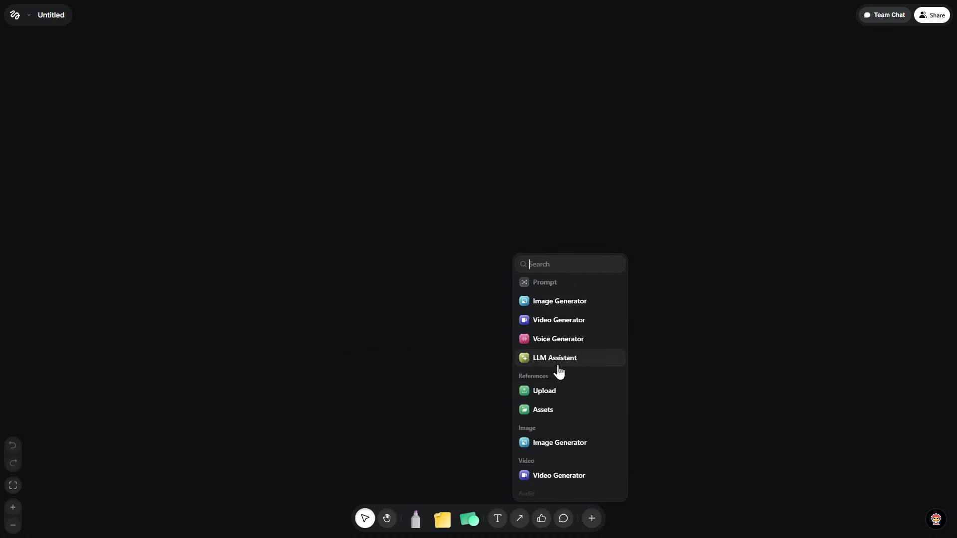
left_click(566, 399)
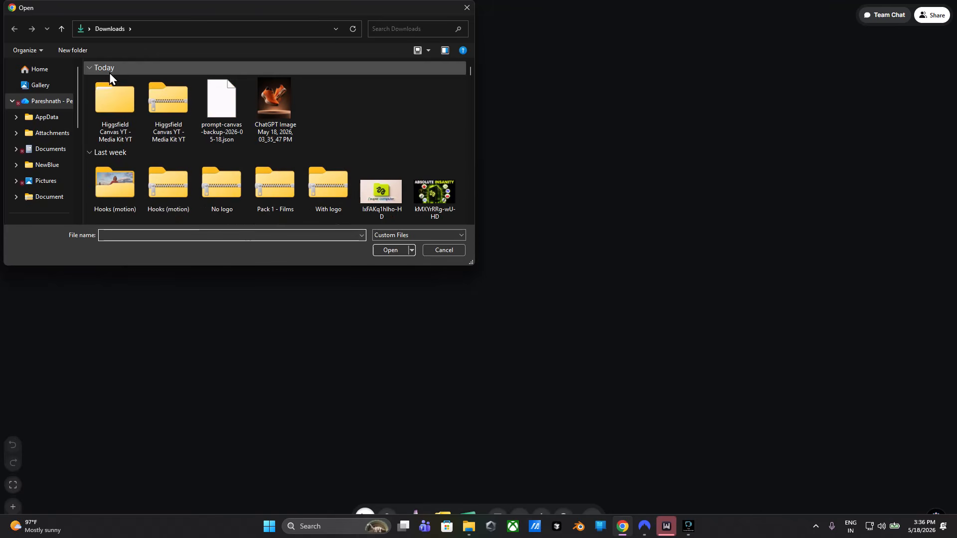
double_click(274, 100)
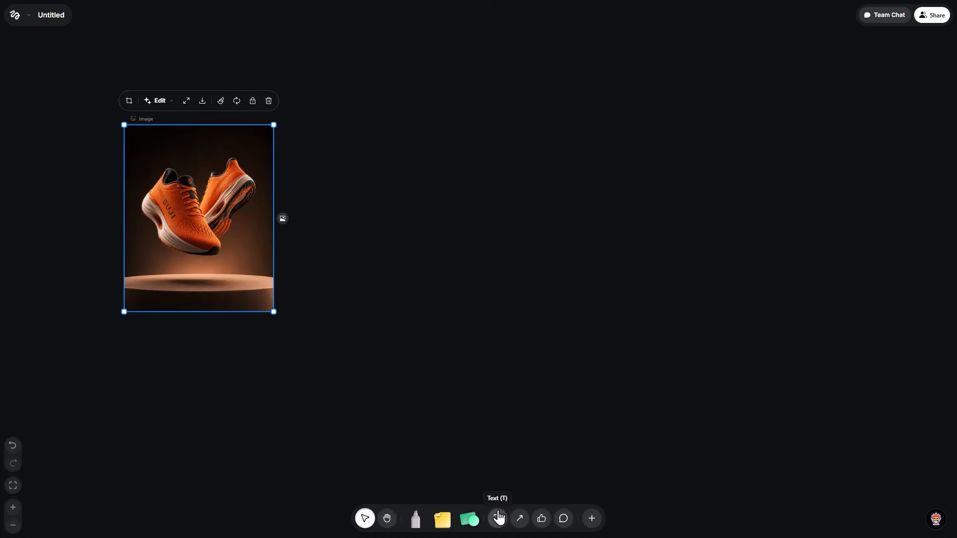
- Connect the sneaker image to a new Image Generation node placed above and well away from it
left_click_drag(282, 218, 650, 163)
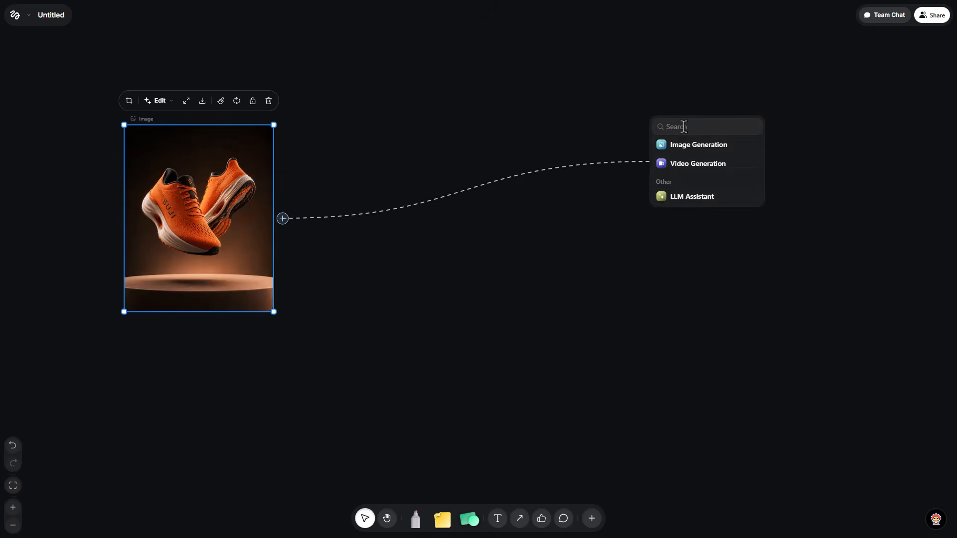
left_click(690, 144)
mouse_move(683, 112)
left_mouse_down()
mouse_move(698, 124)
mouse_move(692, 118)
left_mouse_up()
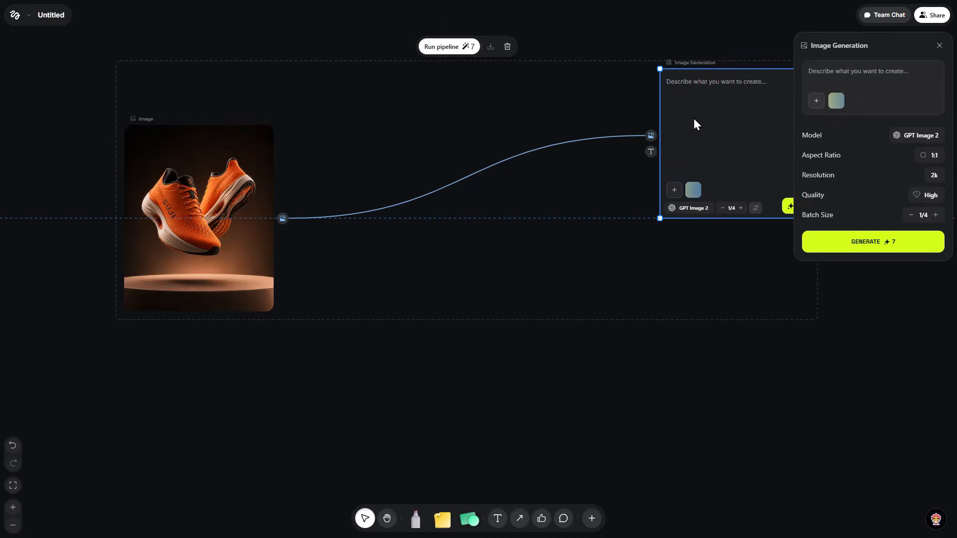
- Branch an LLM Assistant node off the sneaker image, shrink it, and place it below the connection to the Image Generation node
left_click_drag(280, 219, 388, 279)
left_click(427, 314)
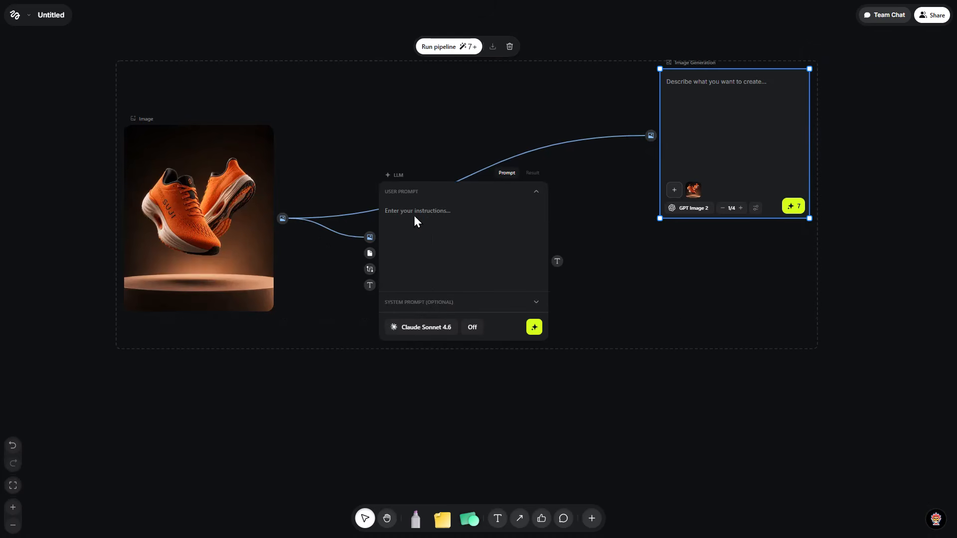
left_click_drag(549, 407, 521, 367)
left_click(469, 298)
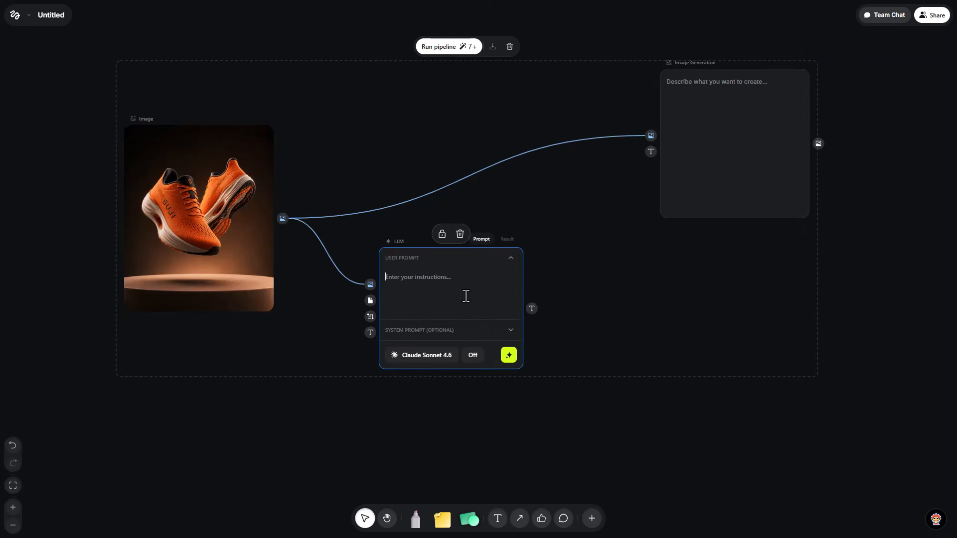
- Connect the LLM output to the Image Generation node and add a second Image Generation node fed by both the sneaker image and the LLM
left_click_drag(532, 308, 647, 150)
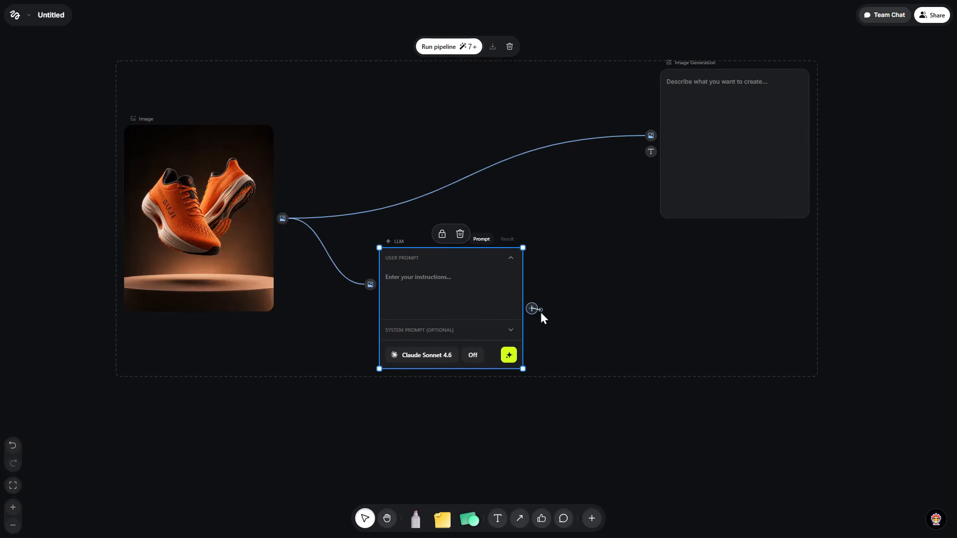
left_click(531, 308)
left_click_drag(687, 323, 683, 309)
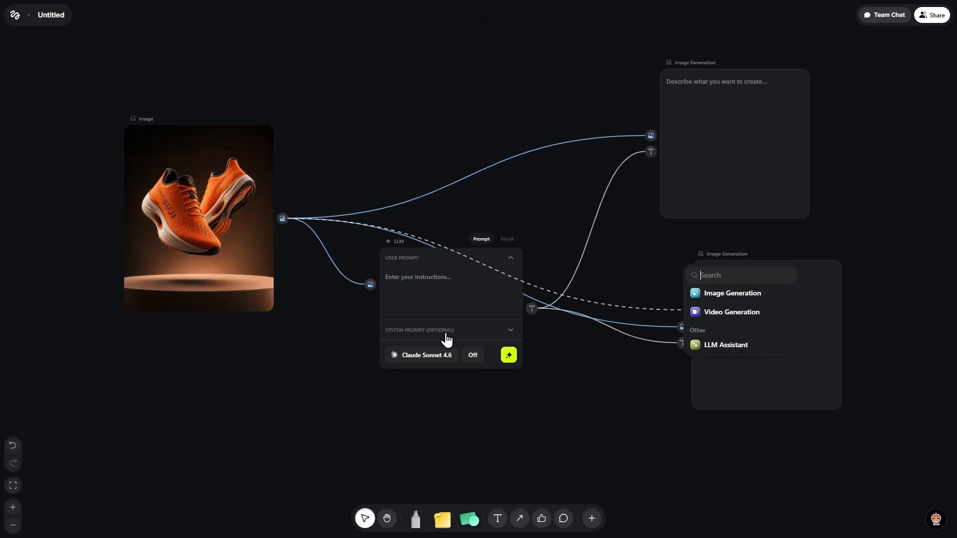
left_click_drag(455, 293, 432, 336)
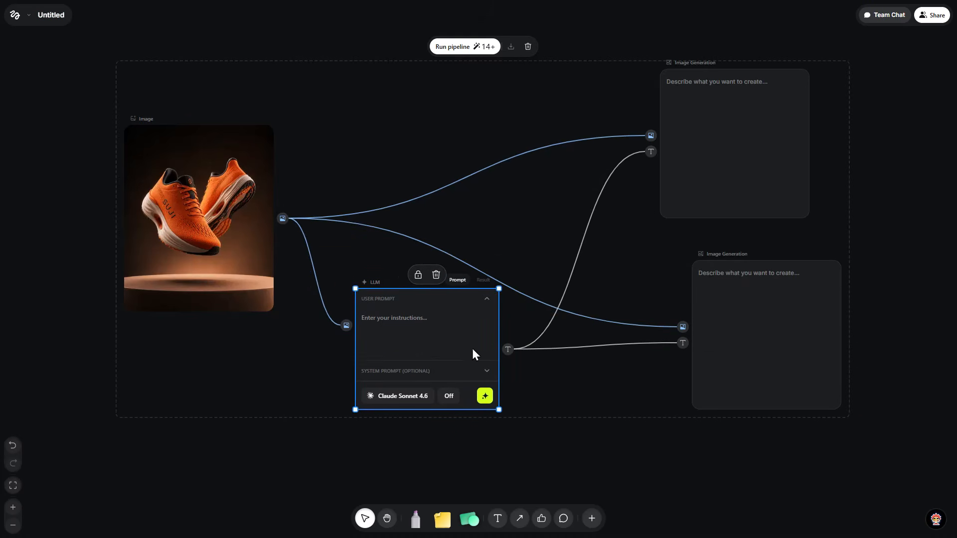
- Run the LLM with "I want you to create two new prompts for generating an image of the specific suits that I have provided you from different angles."
left_click(224, 242)
left_click(403, 326)
type("I want you to create two new prompts for generating an image of the specific suits that I have provided you from different angles.")
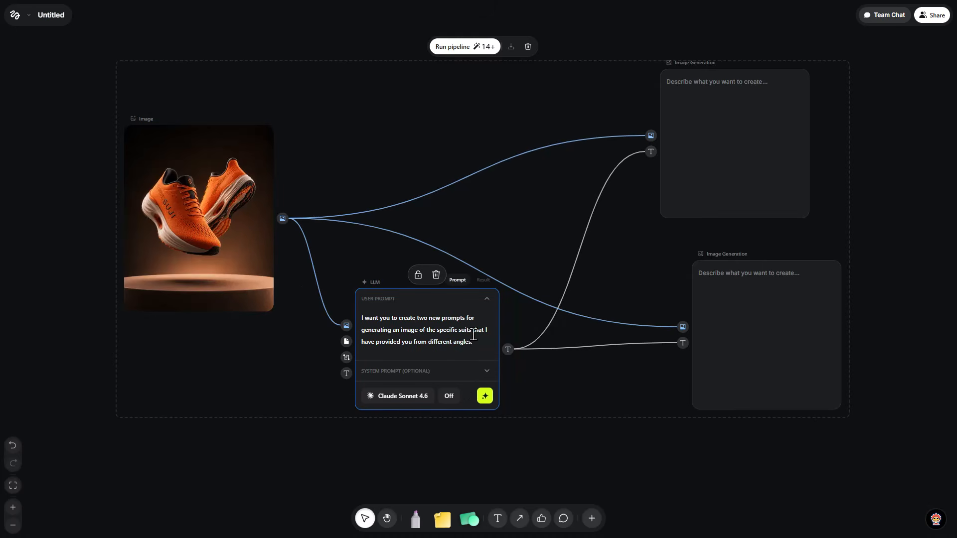
left_click(485, 396)
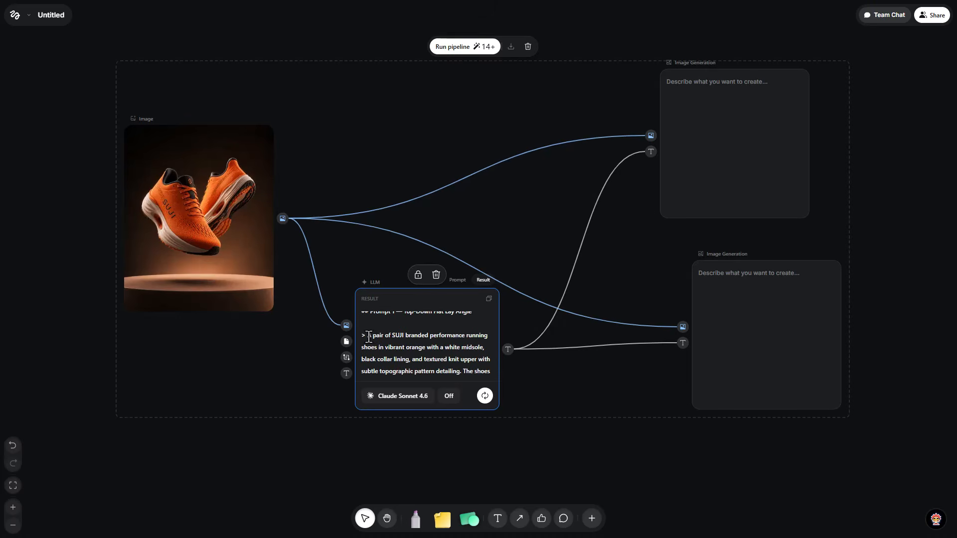
- Read through the LLM result, checking both generated image prompts and the closing note
scroll(381, 338, "down", 3)
scroll(391, 337, "up", 3)
scroll(393, 338, "down", 3)
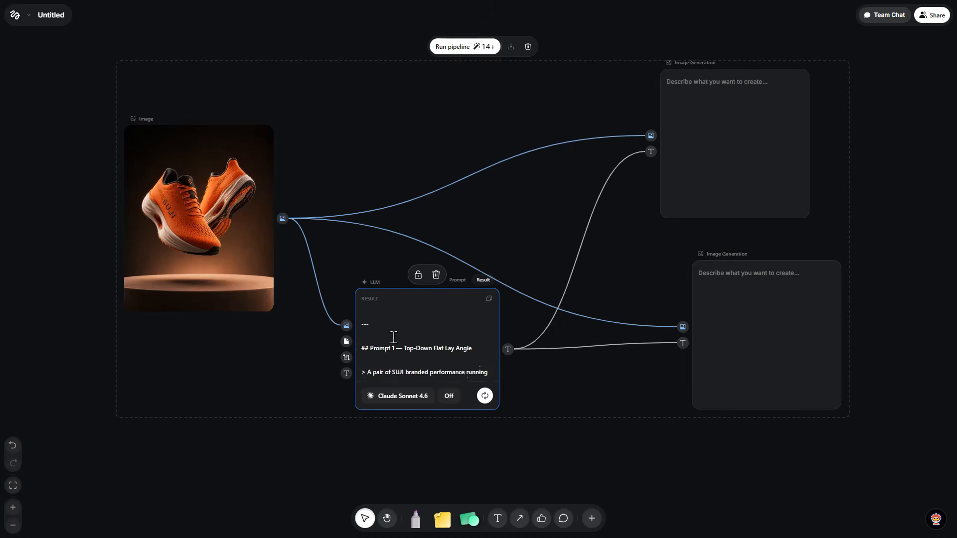
scroll(394, 337, "down", 5)
scroll(393, 337, "up", 8)
scroll(394, 338, "down", 2)
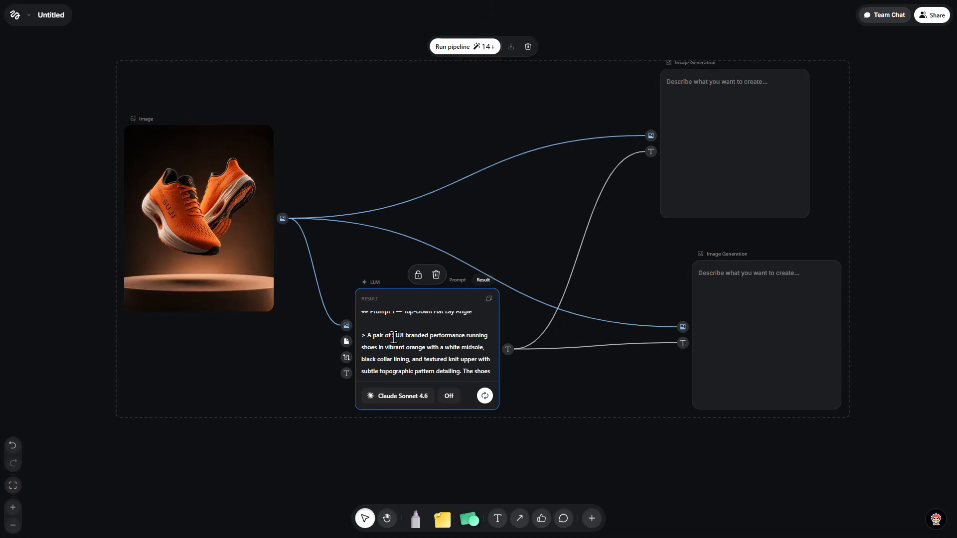
scroll(394, 337, "up", 3)
scroll(393, 338, "down", 6)
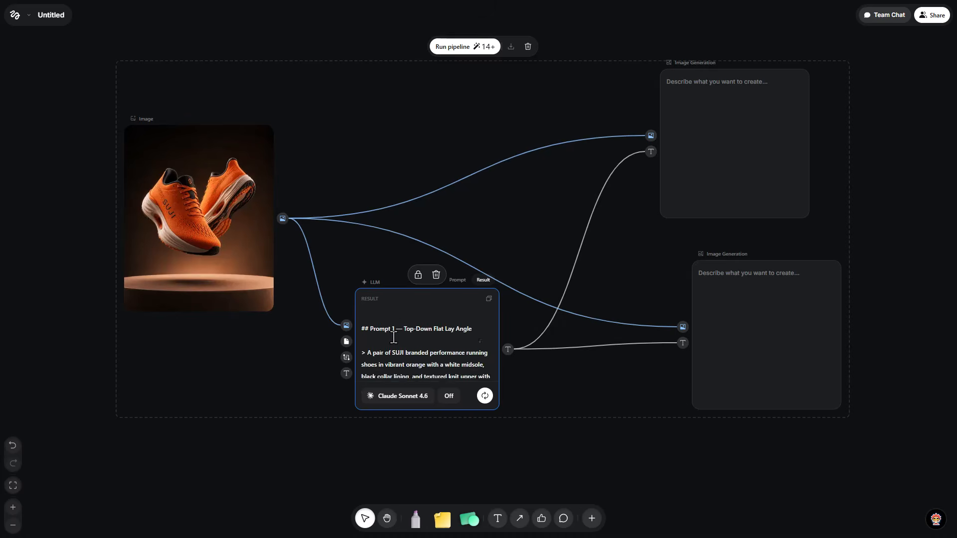
scroll(393, 337, "down", 5)
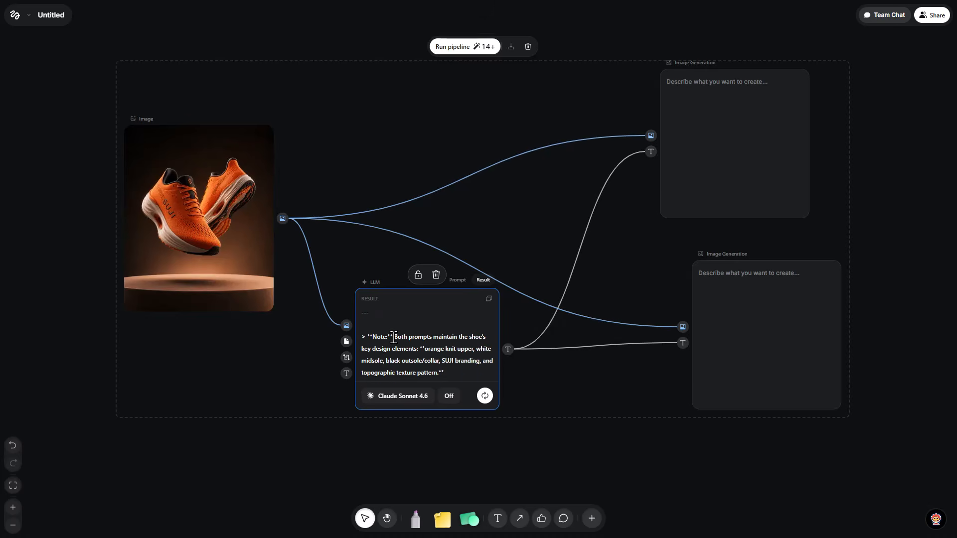
scroll(394, 337, "up", 1)
scroll(394, 338, "up", 8)
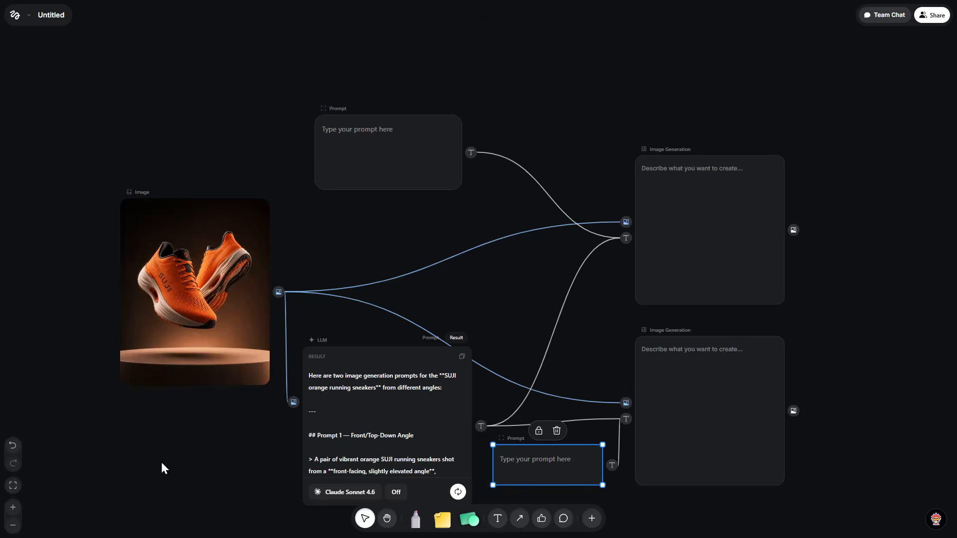
- Using the LLM's Prompt 1 heading, write "Create a front/top-down angle of the specific image." in the lower Prompt node
double_click(315, 432)
left_click(321, 436)
left_click_drag(321, 435, 414, 442)
left_click(415, 439)
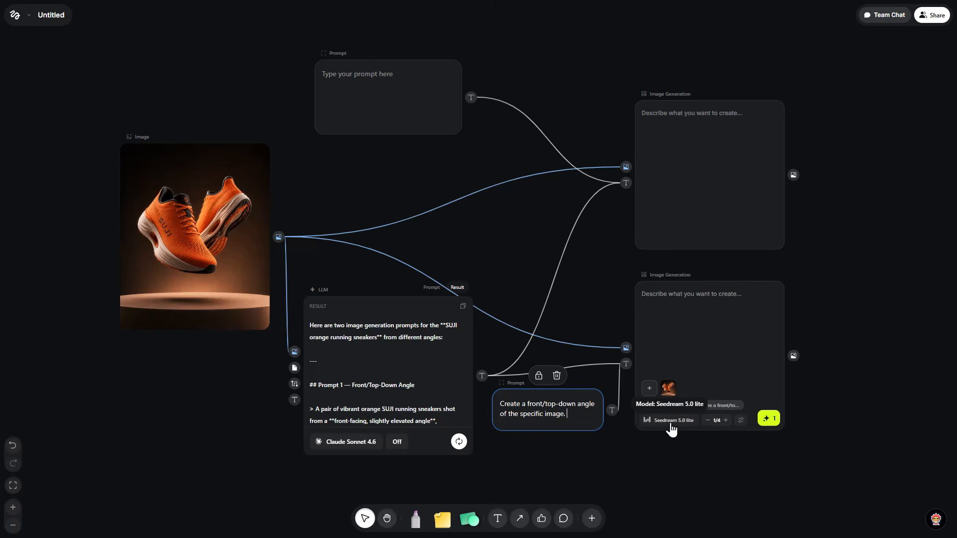
- Set the lower Image Generation node's model to Nano Banana 2
left_click(671, 422)
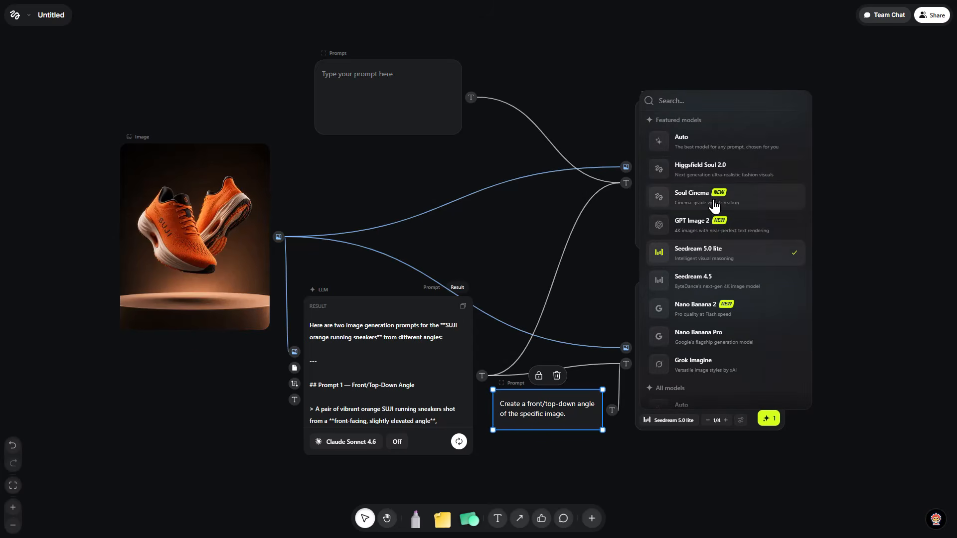
left_click(702, 311)
left_click_drag(604, 263, 707, 336)
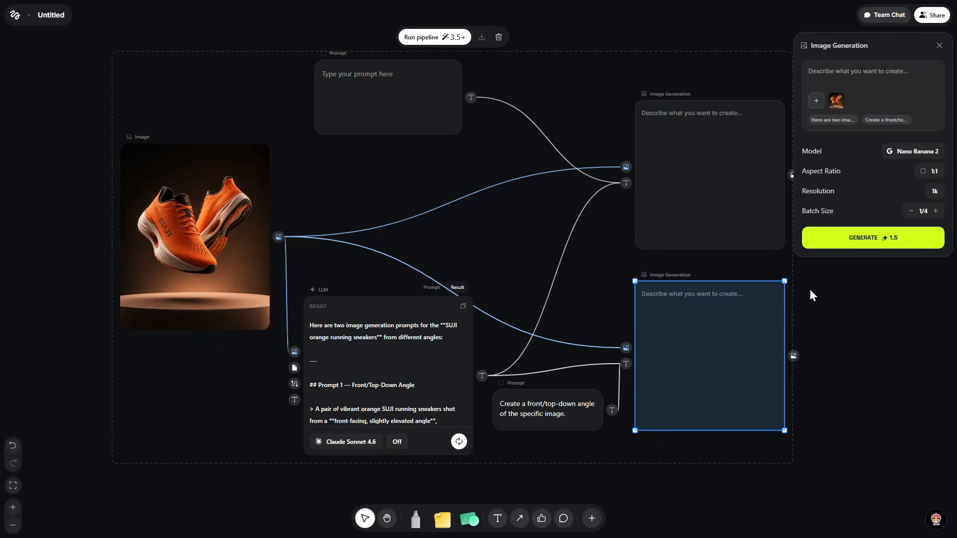
- Generate the front/top-down sneaker image in the lower Image Generation node and view the result enlarged
left_click(880, 238)
scroll(798, 349, "down", 2)
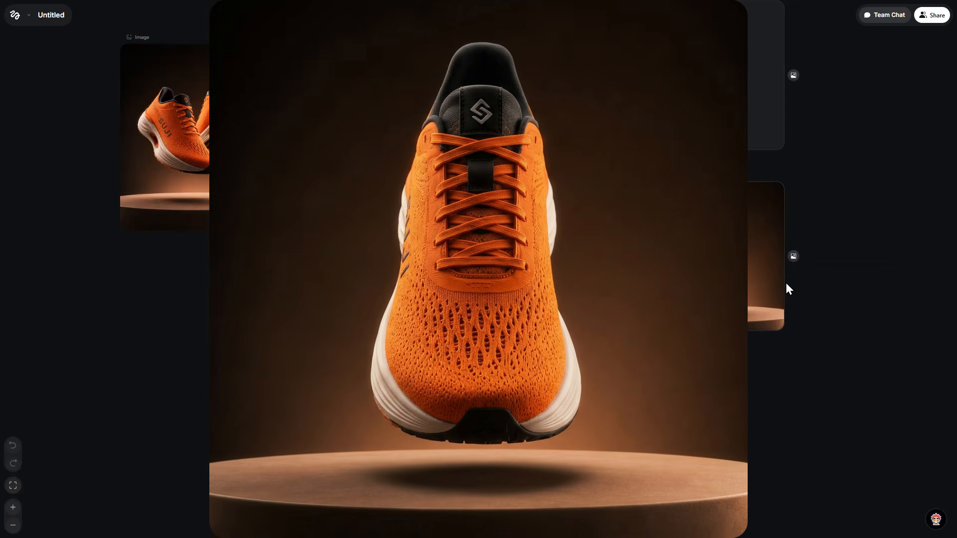
mouse_move(748, 263)
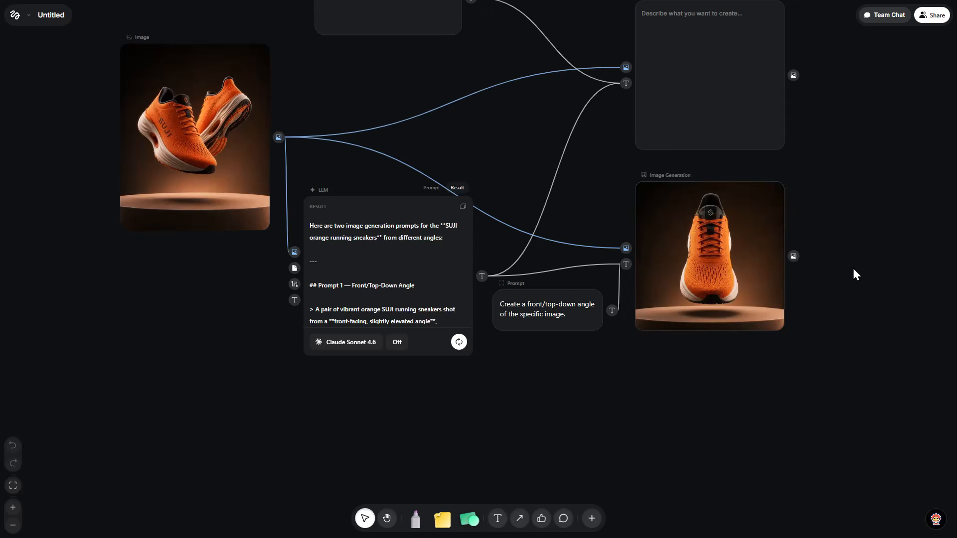
- Connect a Video Generation node to the generated sneaker image and feed it a Prompt node reading "Create a slow motion video of this product."
left_click_drag(793, 256, 850, 295)
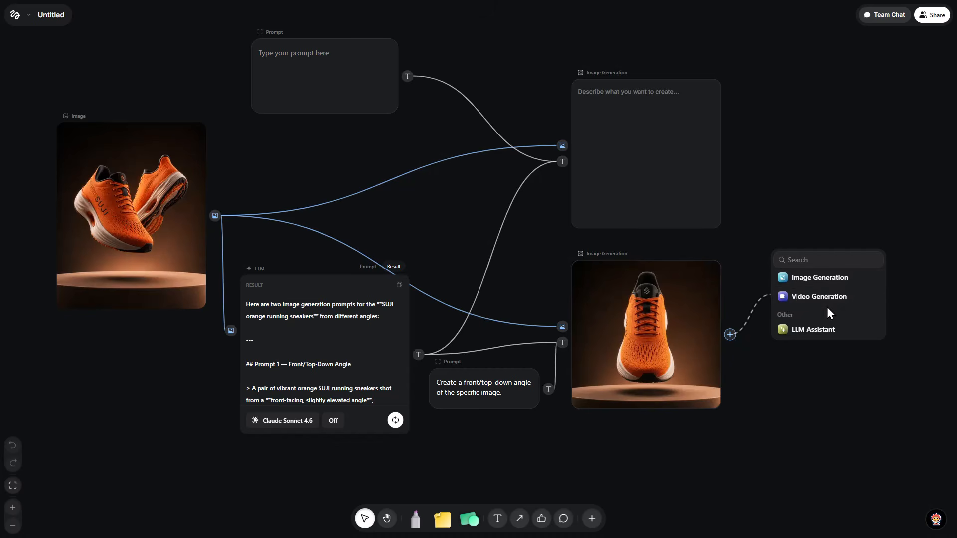
left_click(828, 301)
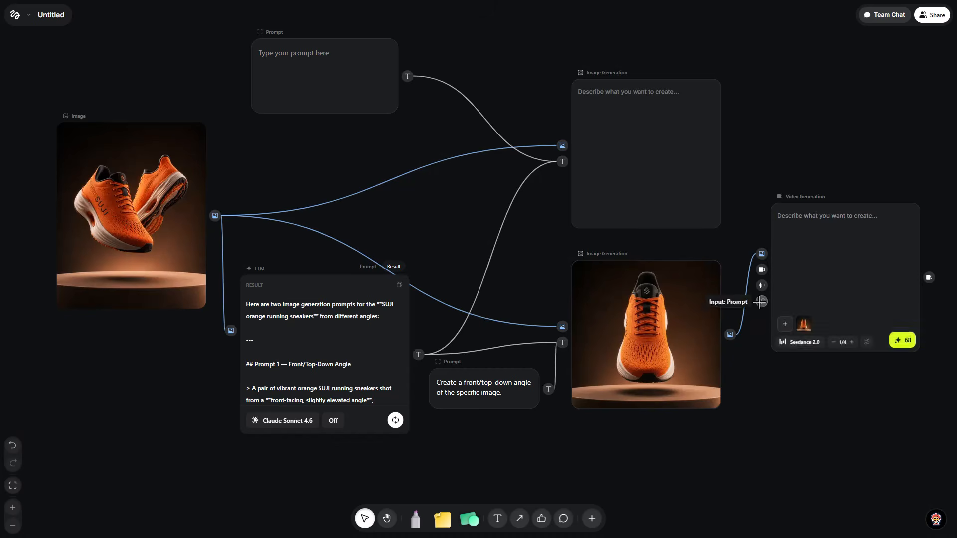
left_click_drag(761, 301, 731, 459)
left_click(672, 485)
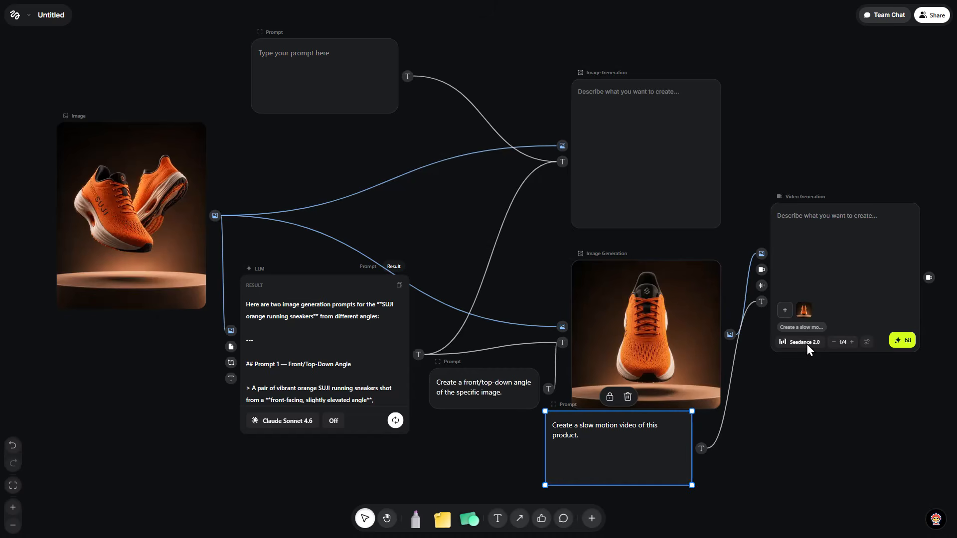
- Set the Video Generation node's model to Kling 3.0, shorten the duration, and generate the sneaker video
left_click(805, 343)
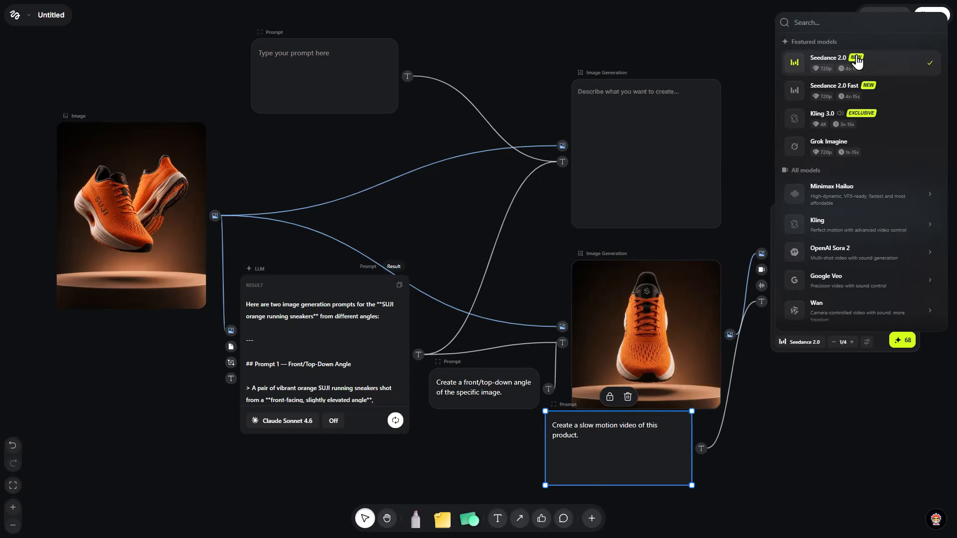
left_click(828, 121)
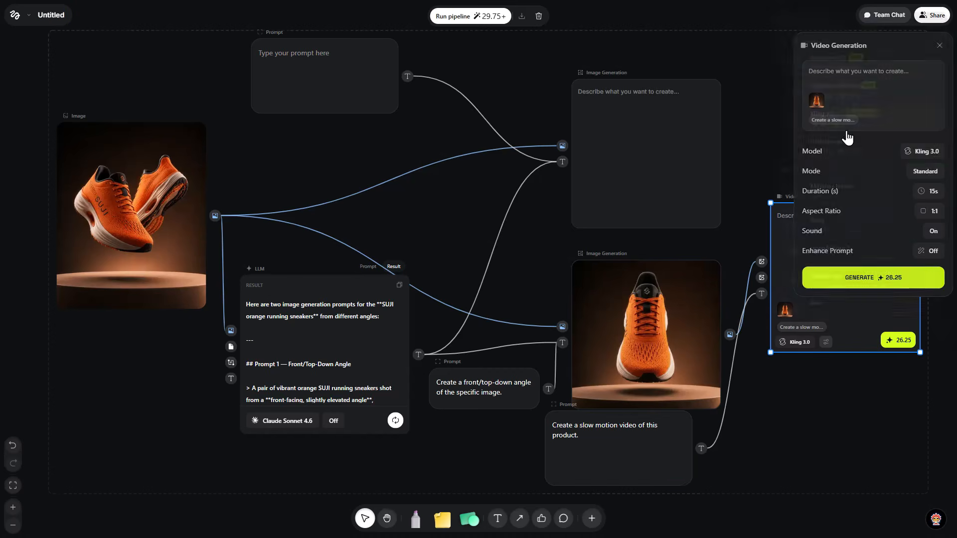
left_click(926, 191)
left_click_drag(920, 162, 813, 163)
left_click(850, 277)
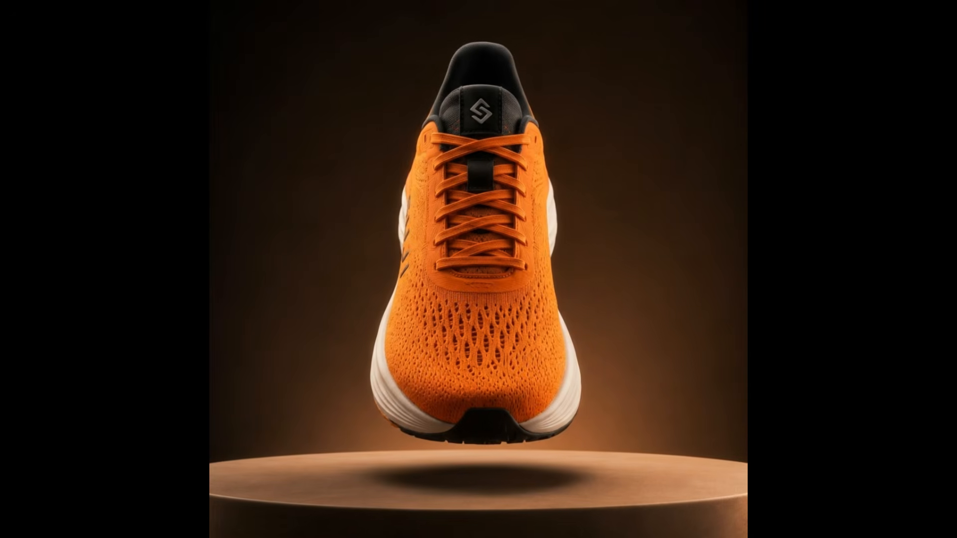